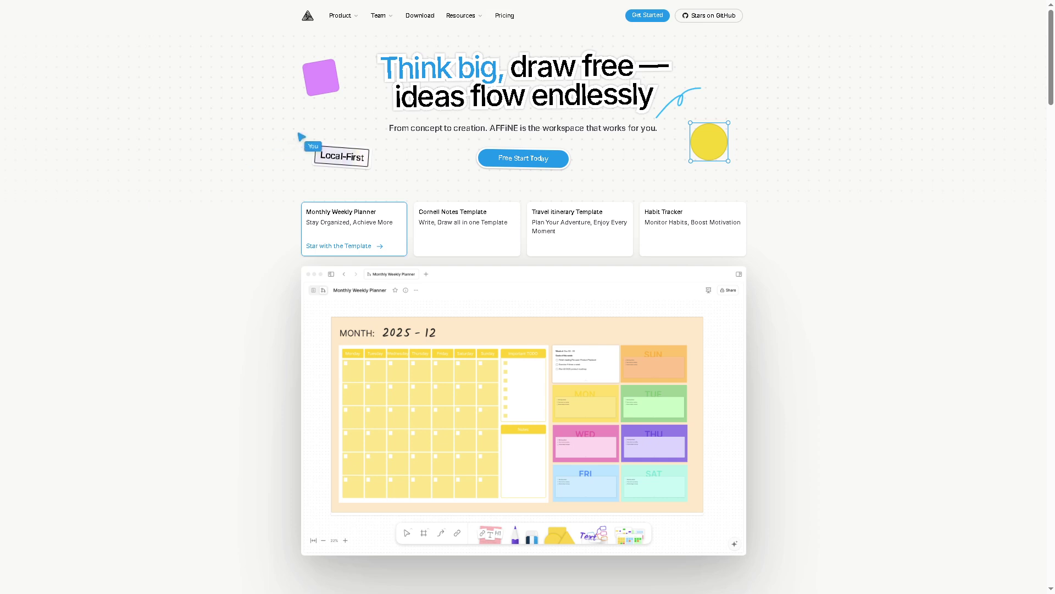
# Go from the AFFiNE website into the app's Demo Workspace and open the Getting Started doc.
pyautogui.click(505, 16)
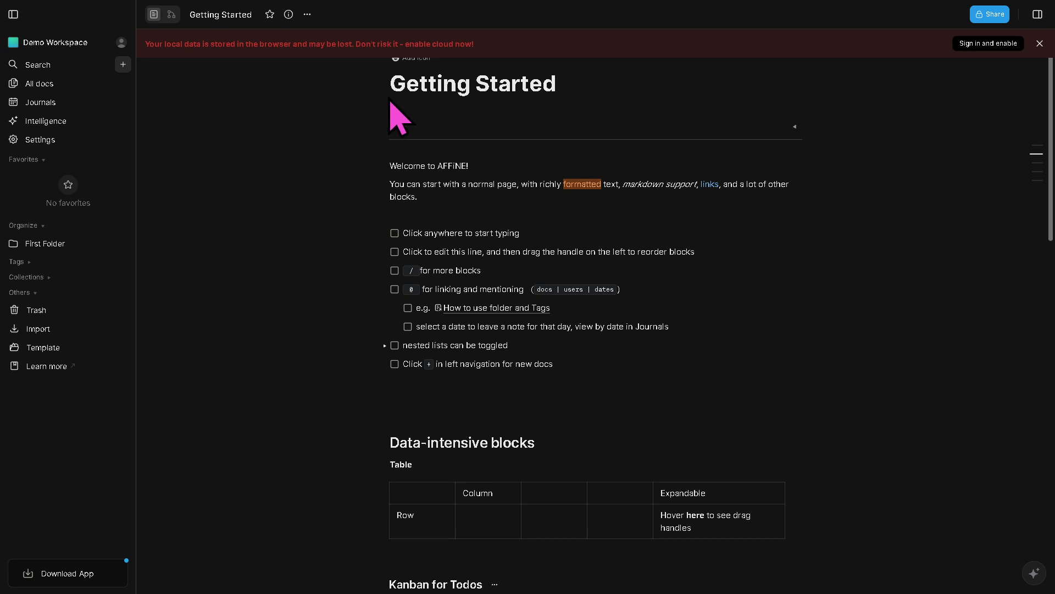
# Show the Getting Started doc in the AFFiNE Cloud workspace, clearing the local-storage warning.
pyautogui.click(437, 85)
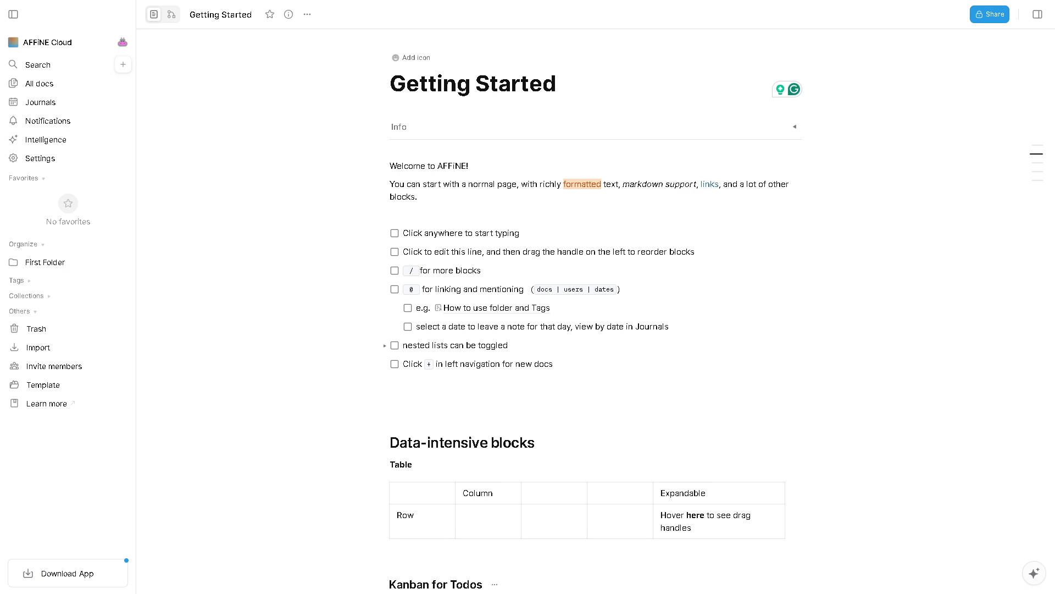
# Try the doc search and close it, then show All docs with Getting Started and How to use.
pyautogui.click(55, 65)
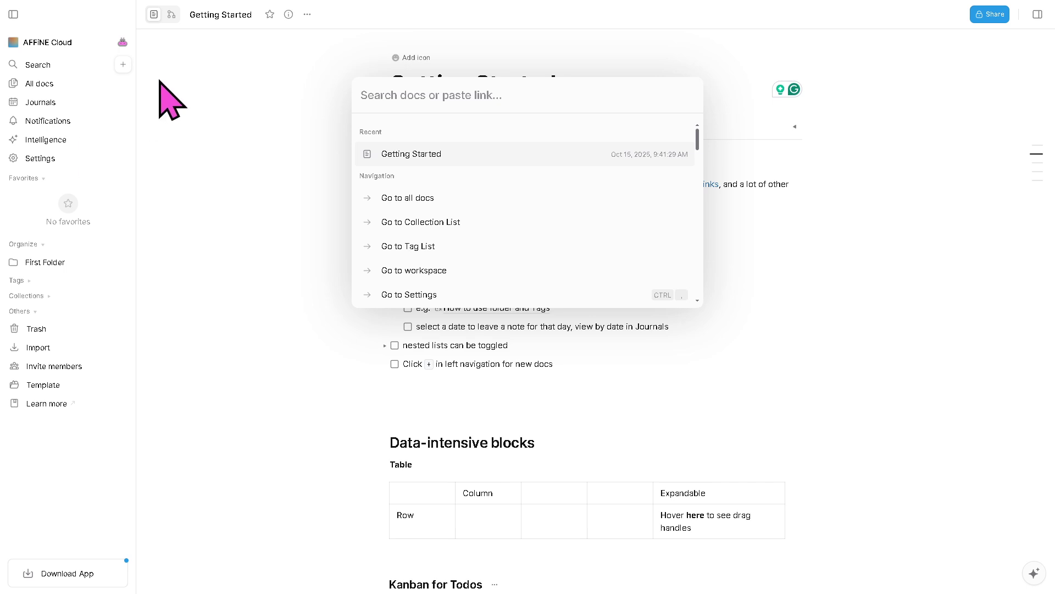
pyautogui.click(52, 83)
pyautogui.click(52, 84)
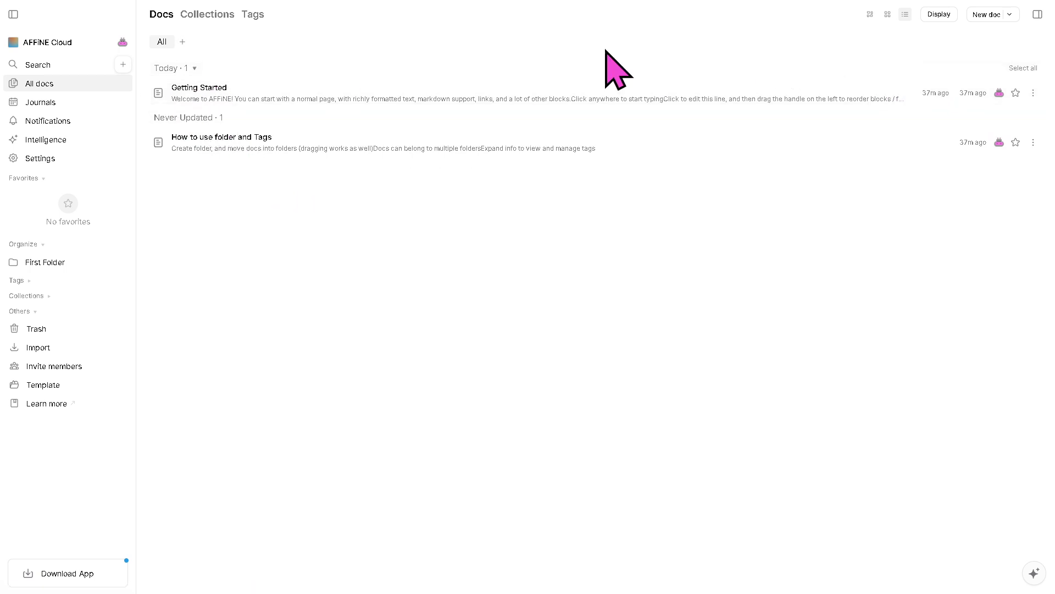
pyautogui.click(181, 42)
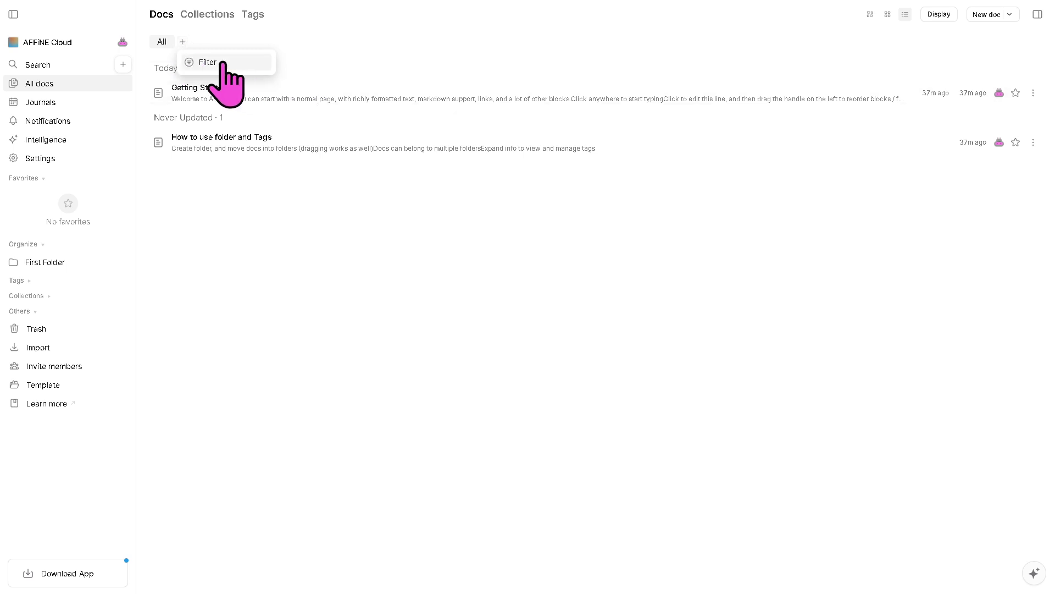
pyautogui.click(239, 242)
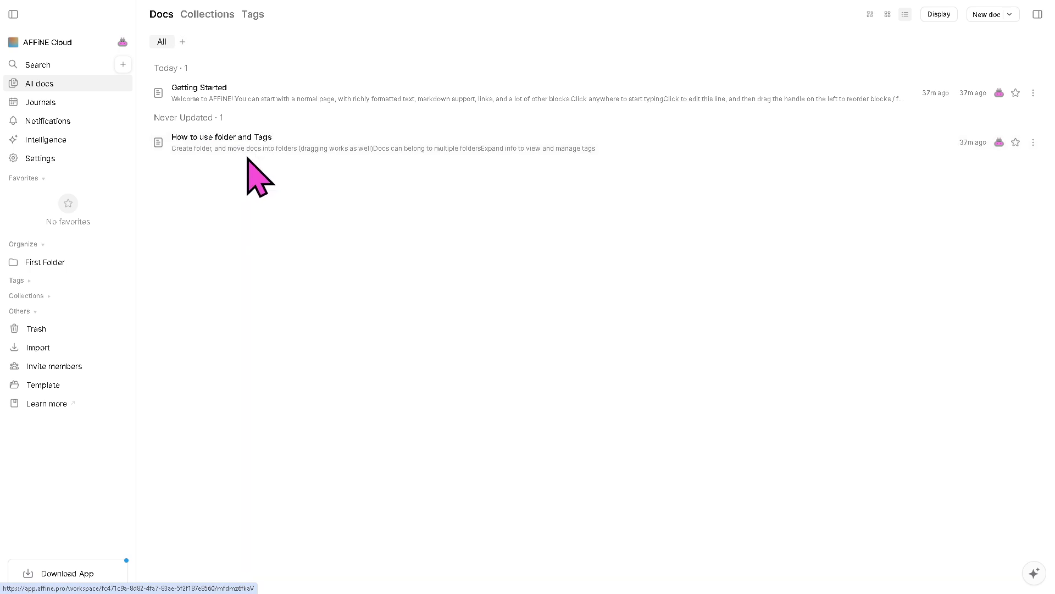
# Create today's Oct 15, 2025 daily journal with the 'AFFiNE Pro Review & Demo' line.
pyautogui.click(45, 103)
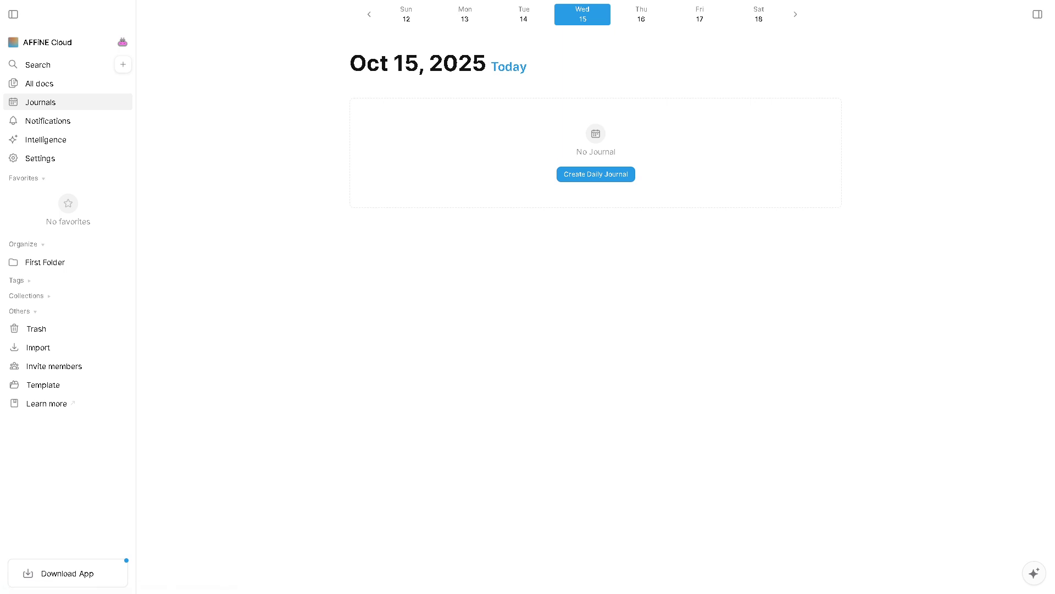
pyautogui.click(585, 174)
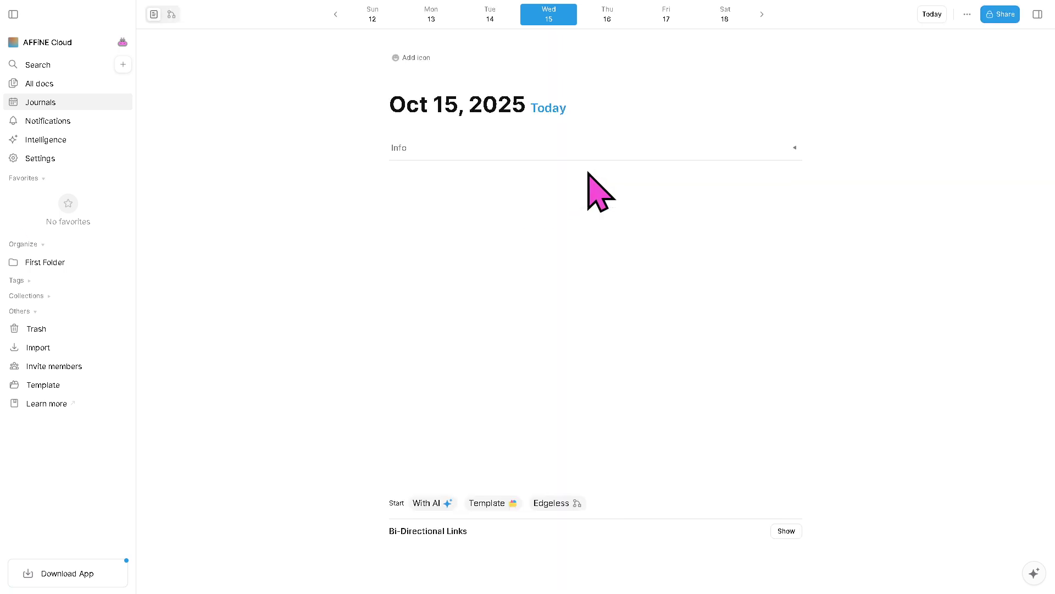
pyautogui.click(430, 189)
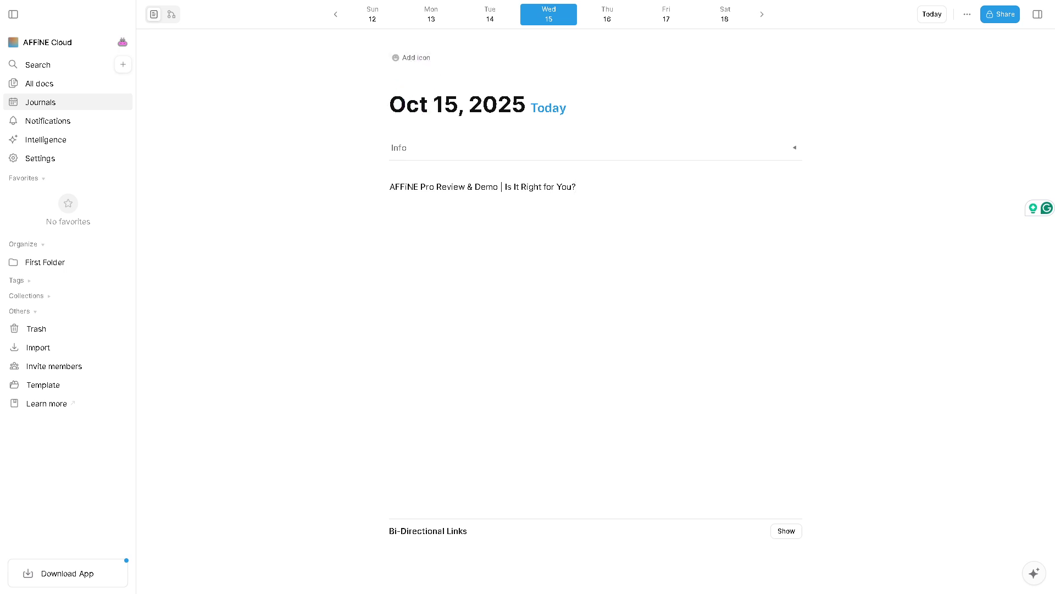
# Give the journal a cowboy emoji icon.
pyautogui.click(429, 58)
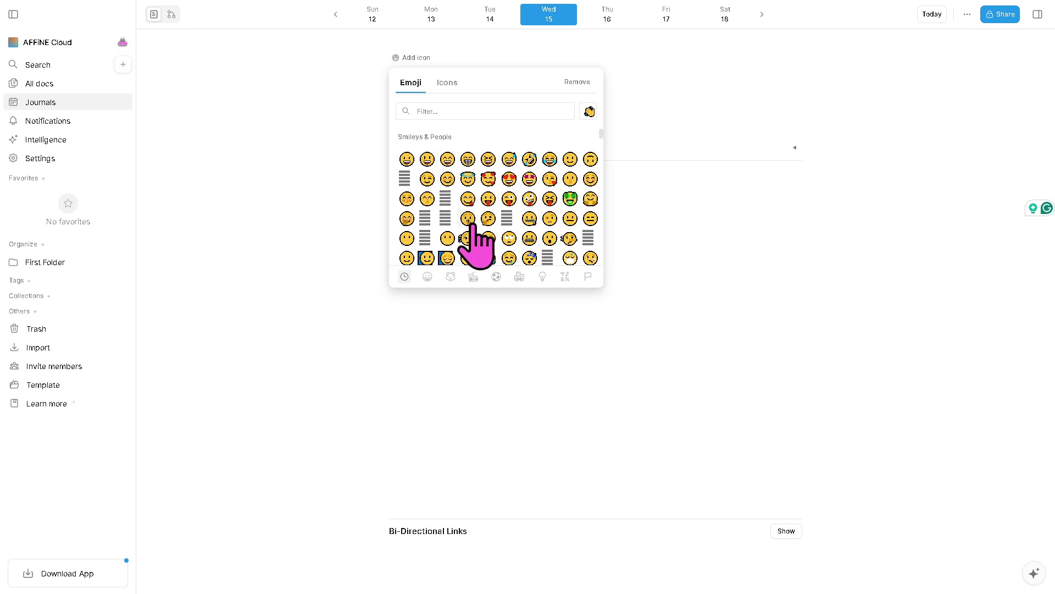
pyautogui.scroll(-2, 561, 215)
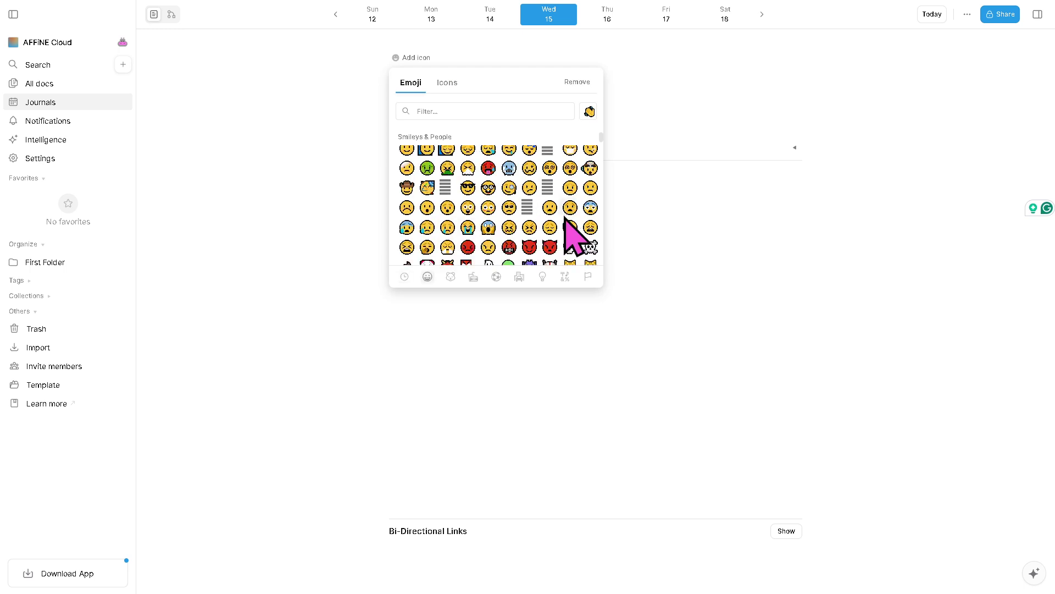
pyautogui.click(407, 188)
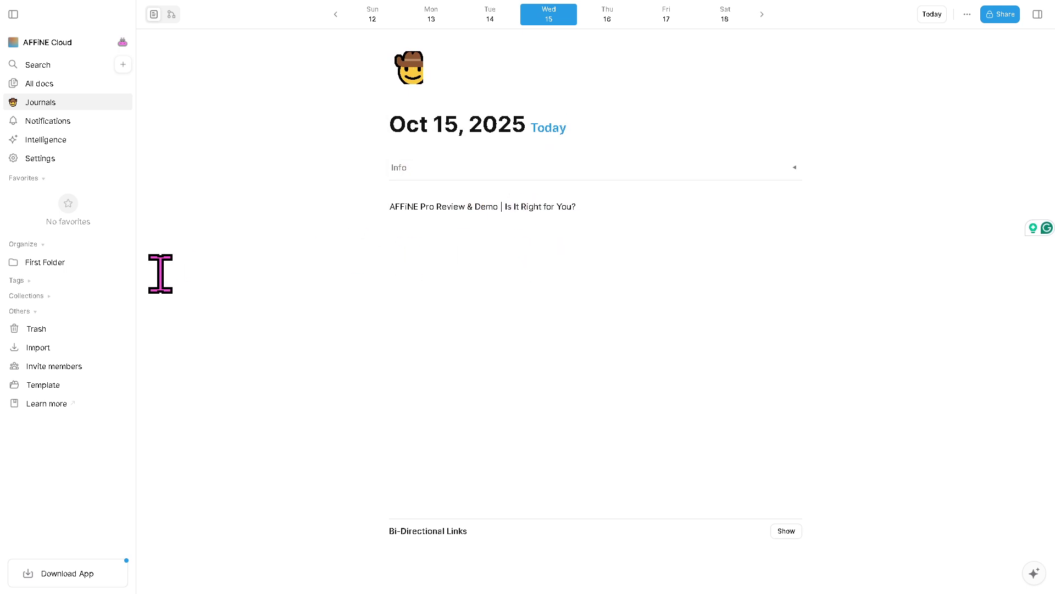
# Check the notifications (none new), then open the Intelligence AI chat using Gemini.
pyautogui.click(49, 121)
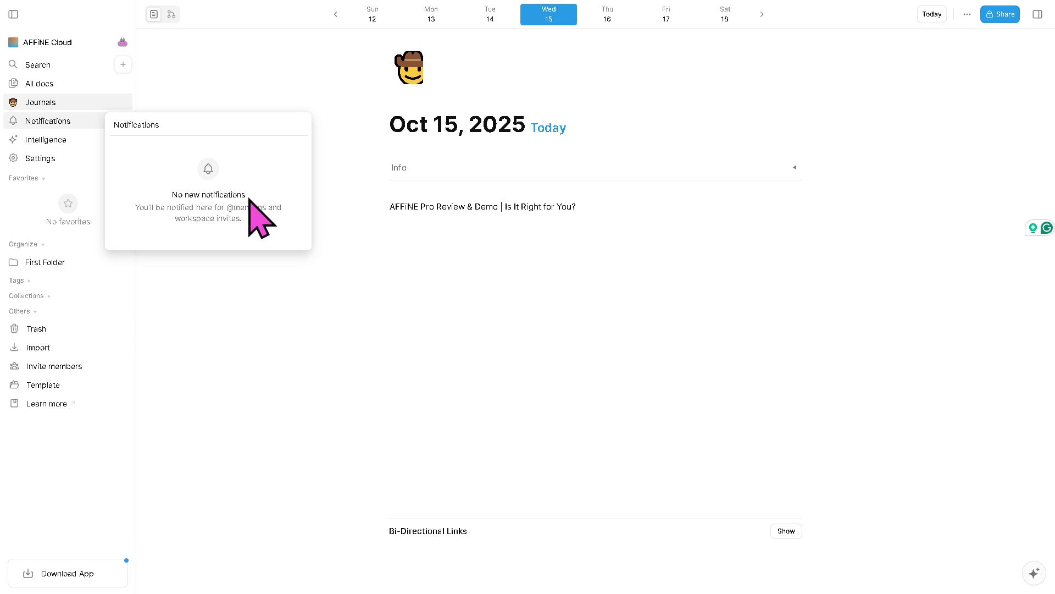
pyautogui.click(94, 122)
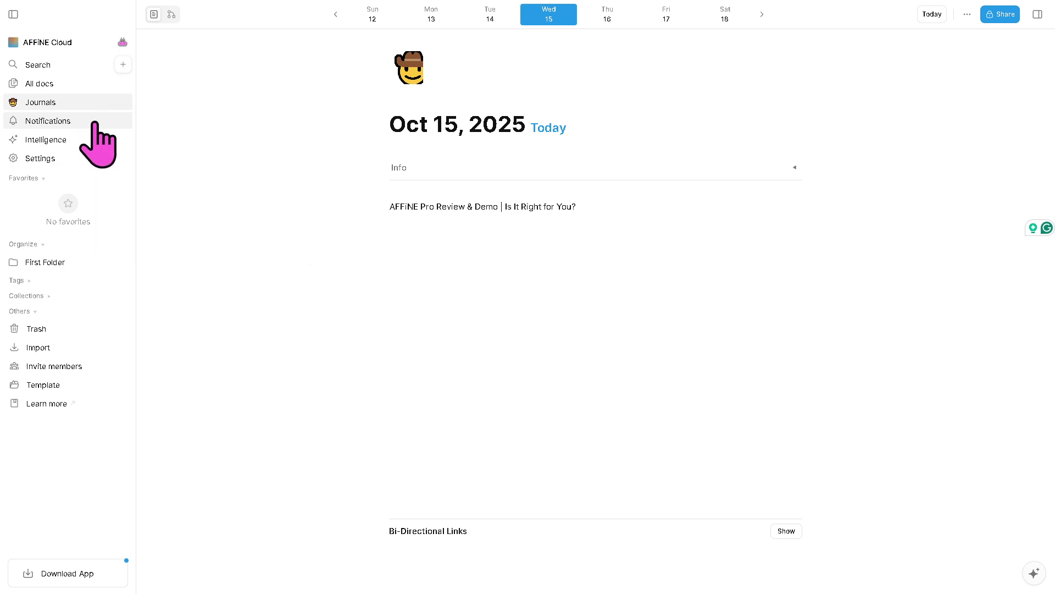
pyautogui.click(61, 122)
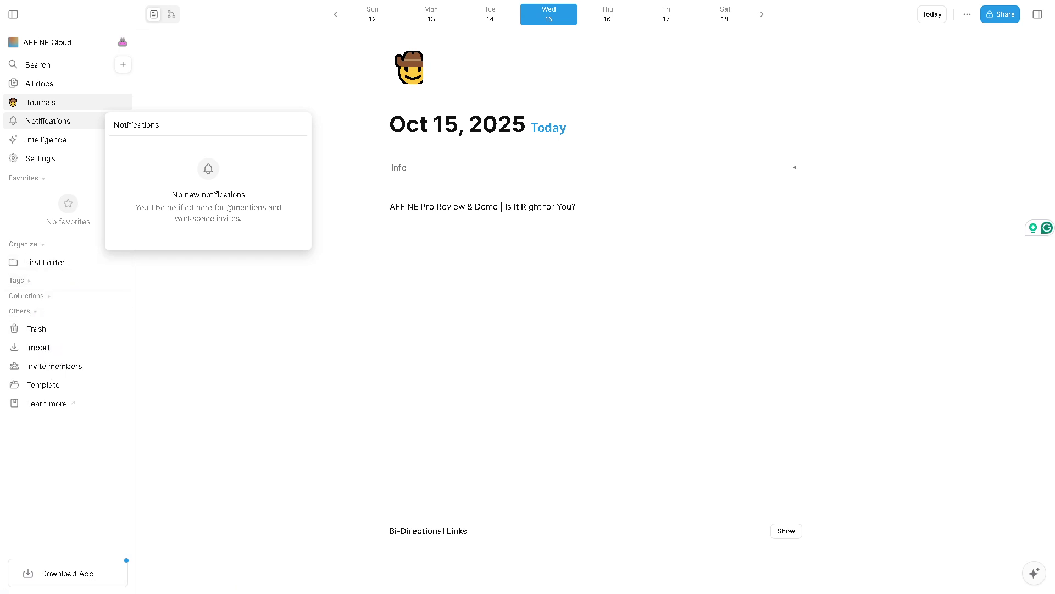
pyautogui.click(58, 142)
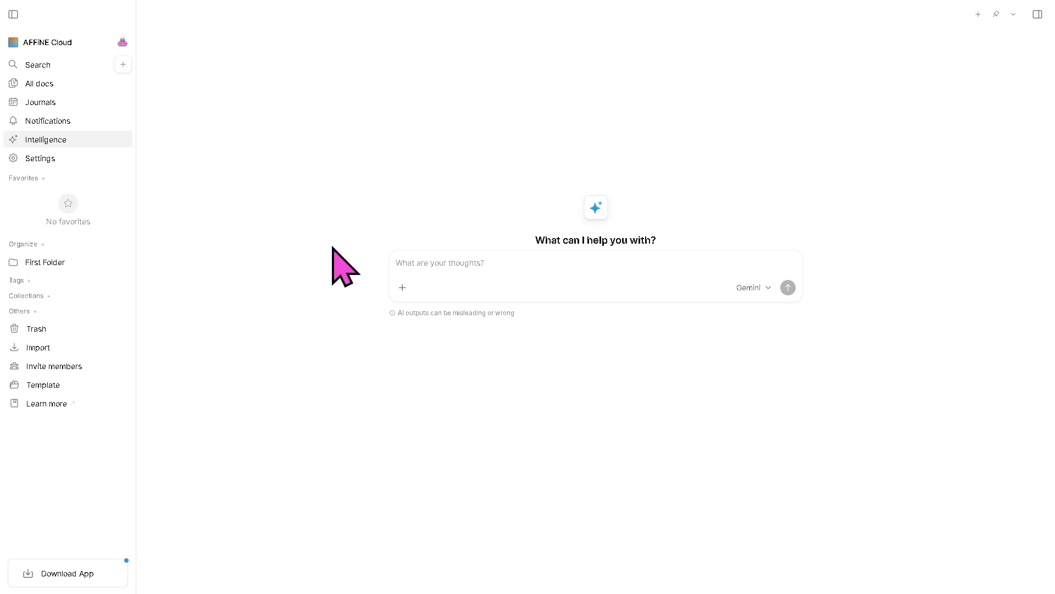
# Paste the AFFiNE Pro review question and enable Web Search and Extended Thinking.
pyautogui.click(465, 262)
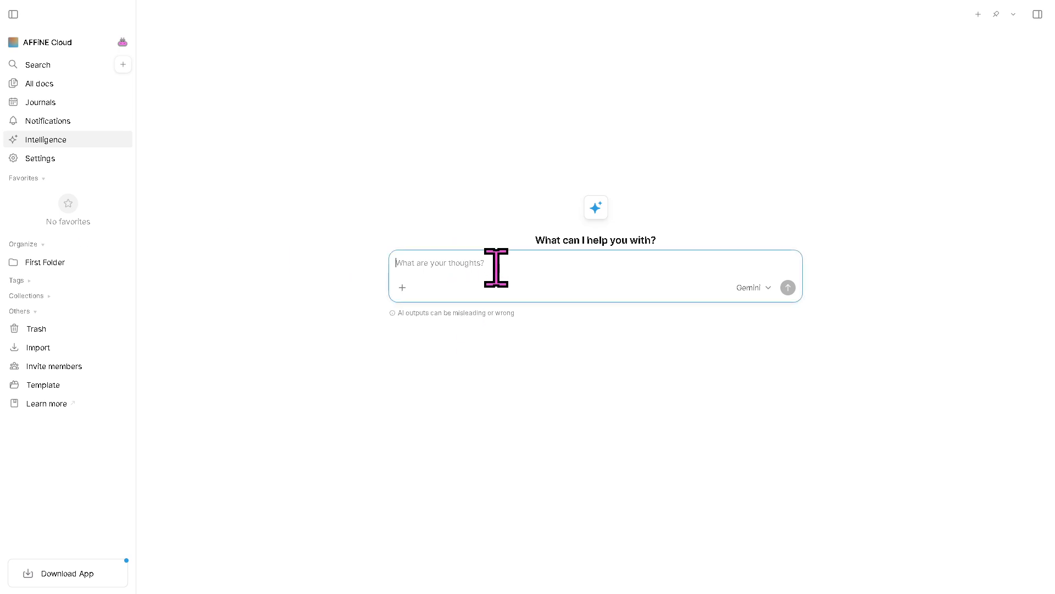
pyautogui.write('AFFiNE Pro Review & Demo: Is It Right for You?')
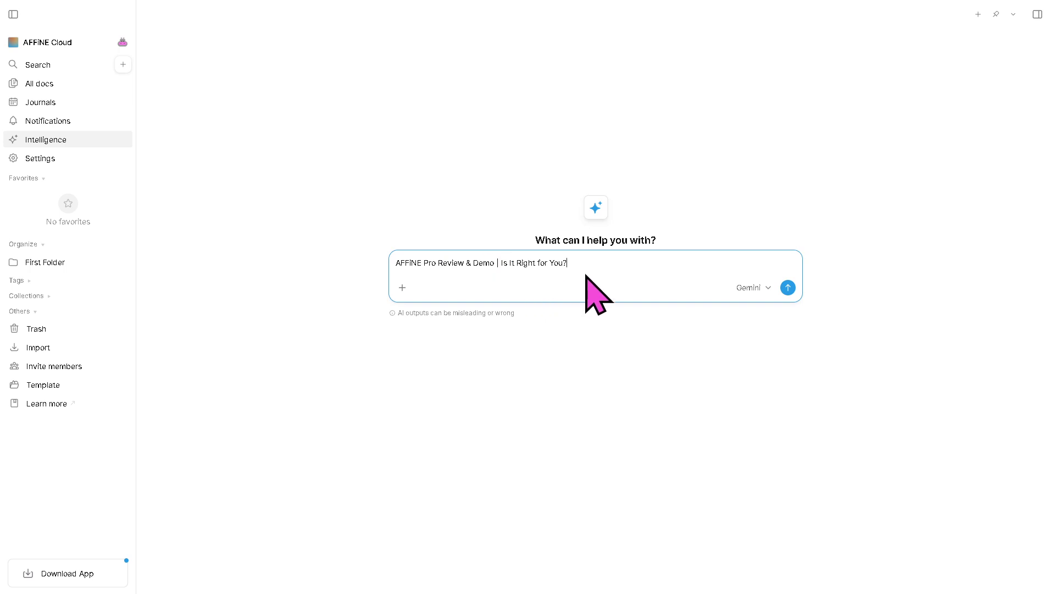
pyautogui.click(768, 289)
pyautogui.moveTo(806, 309)
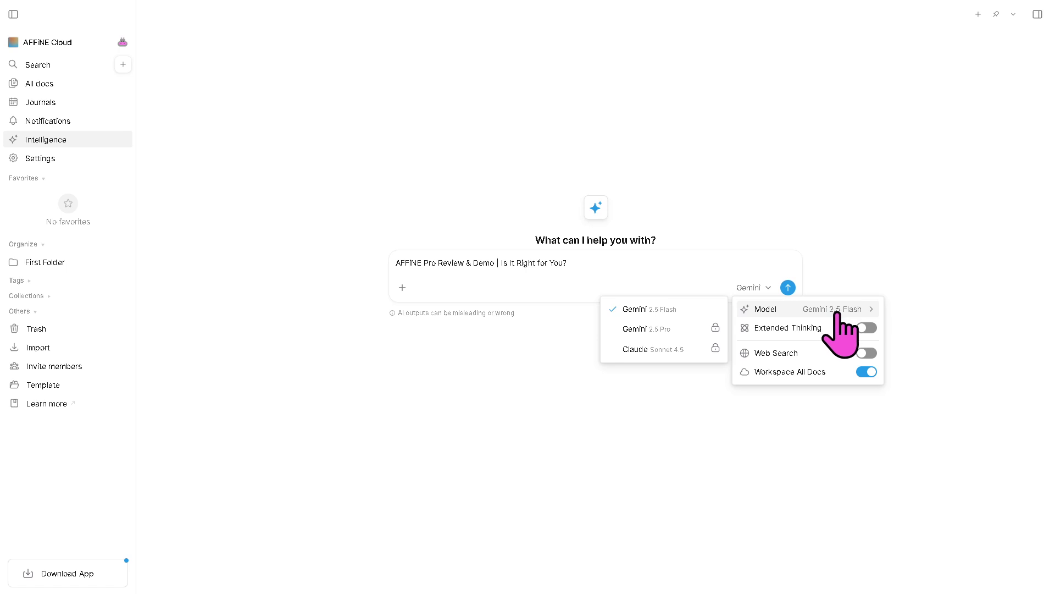
pyautogui.click(866, 353)
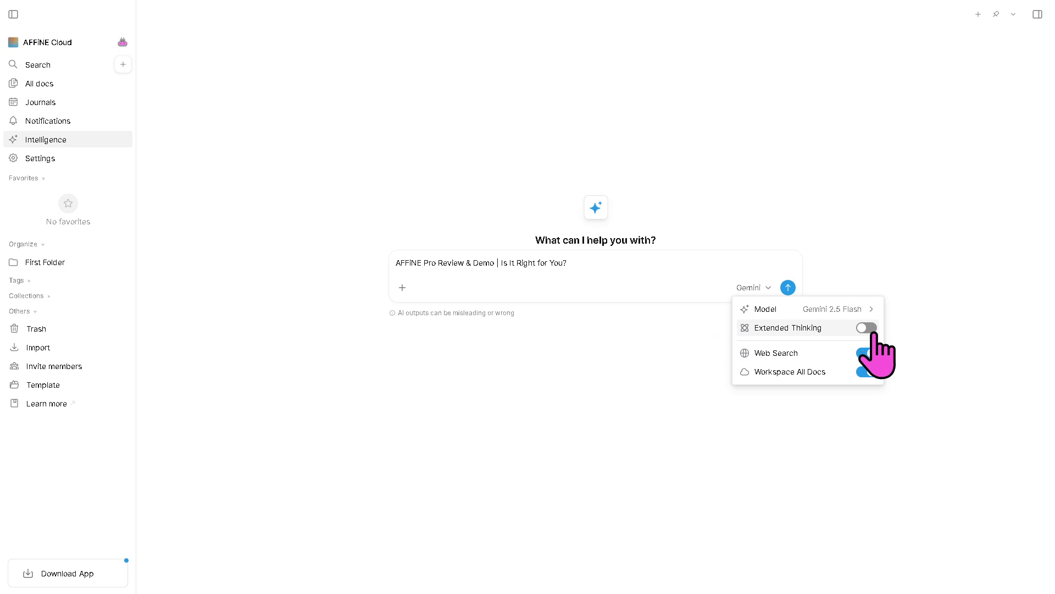
pyautogui.click(870, 329)
# Send the question and let the AI search the web and answer.
pyautogui.click(609, 262)
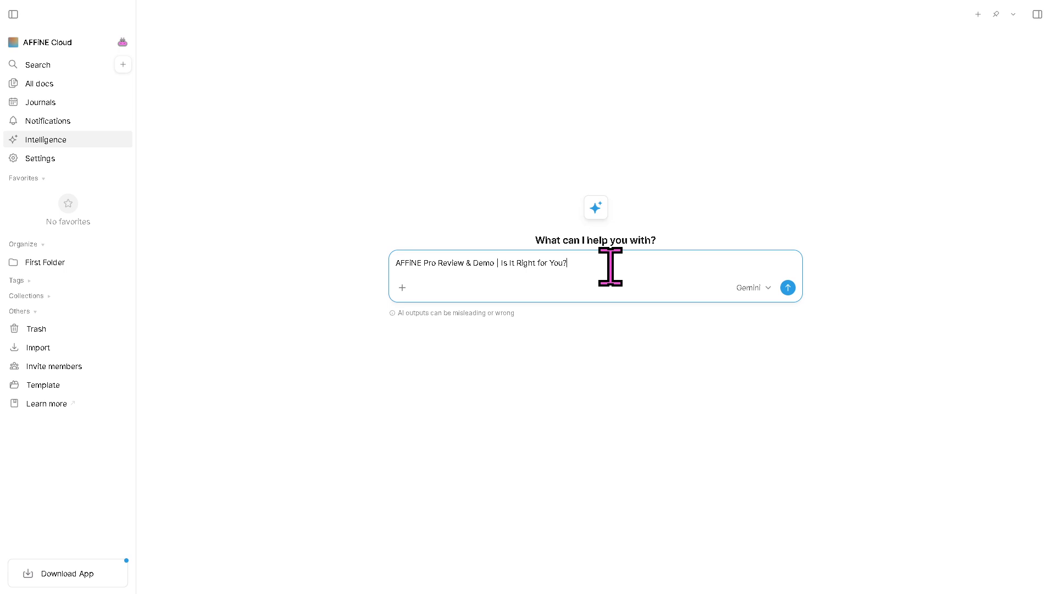
pyautogui.press('Return')
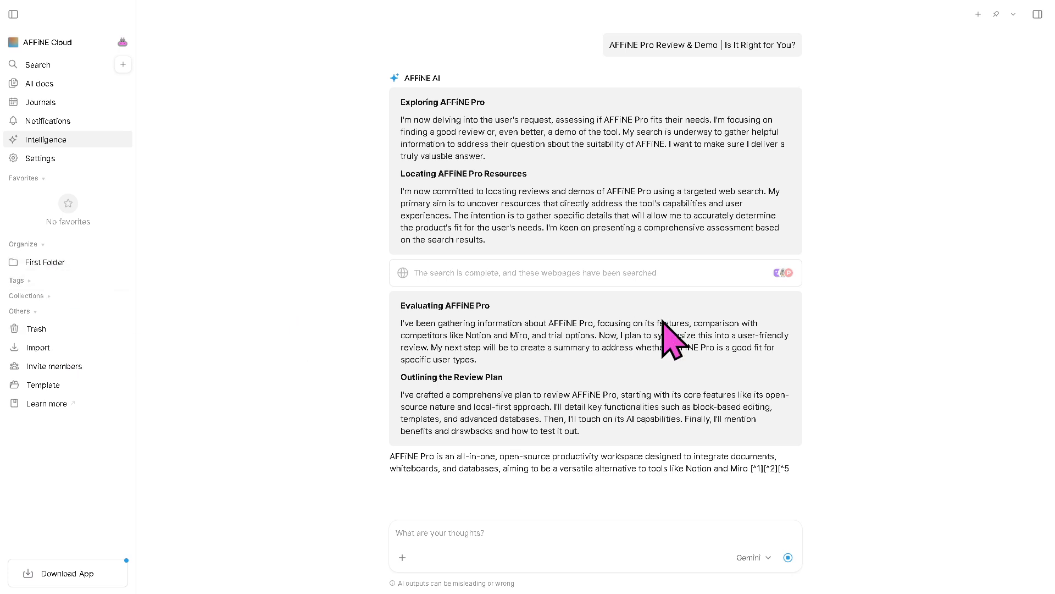
pyautogui.scroll(-1, 658, 329)
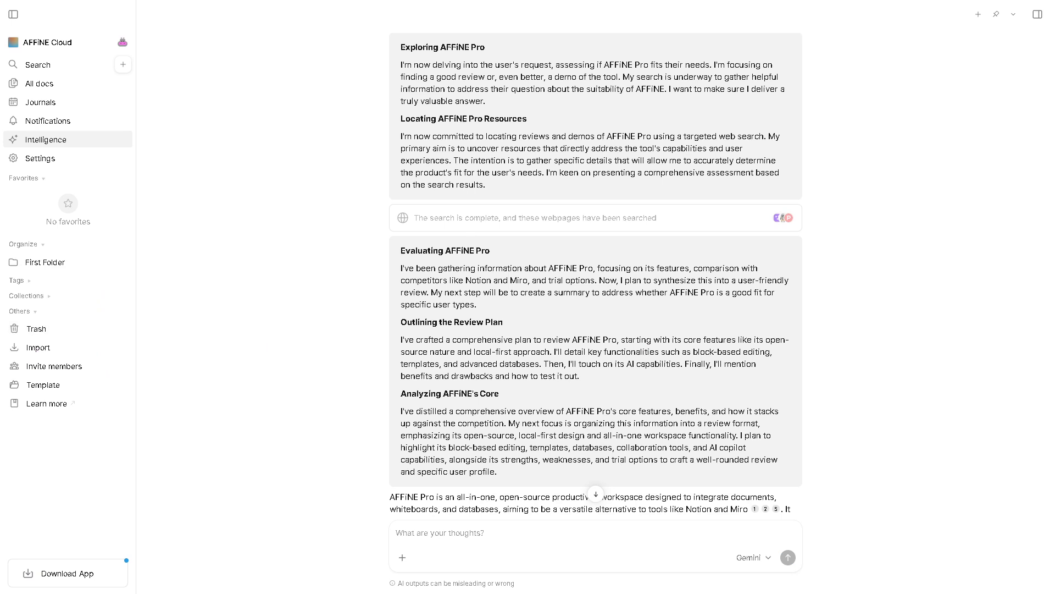
# Show the empty Trash page and look over the Import options before closing them.
pyautogui.click(38, 331)
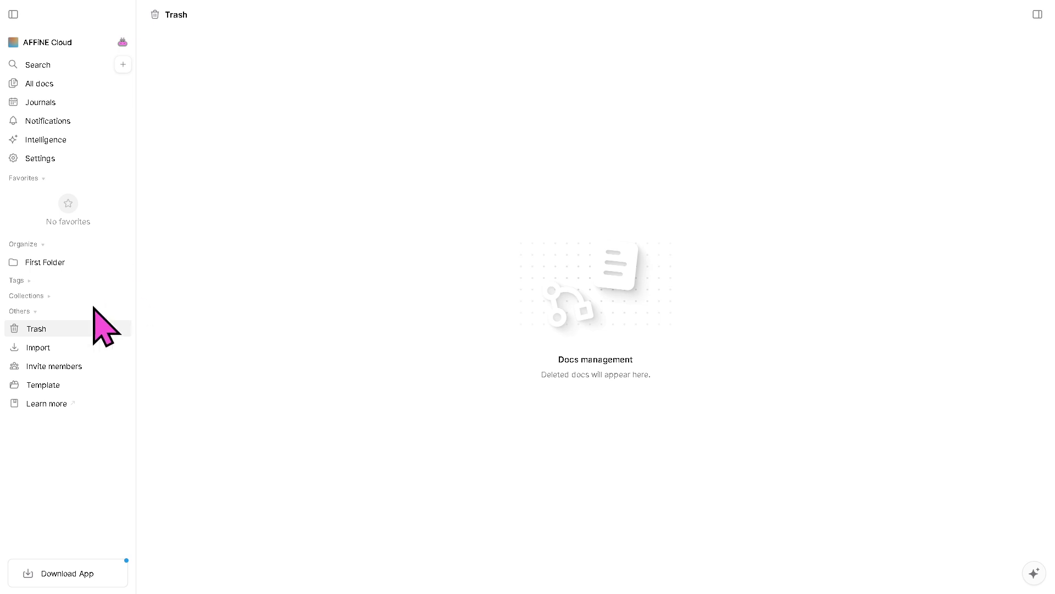
pyautogui.click(43, 349)
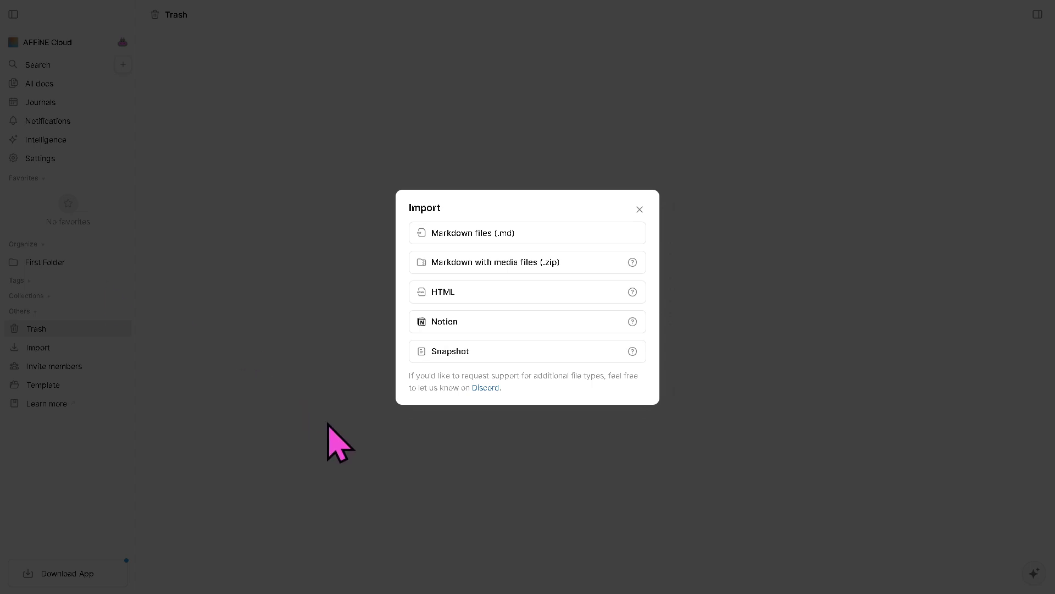
pyautogui.click(327, 447)
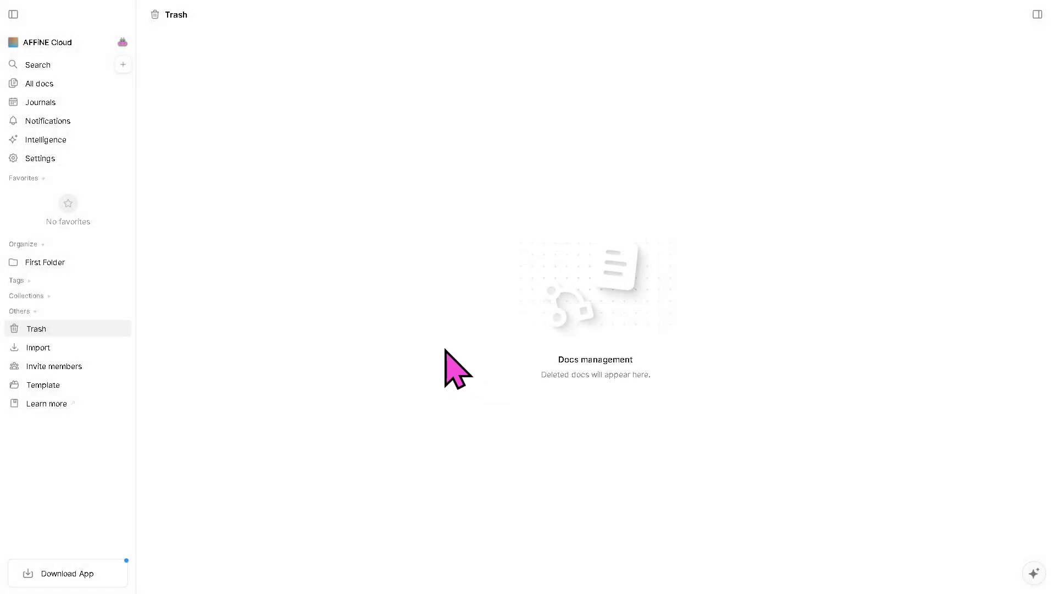
# Open Settings via Invite members and set the Appearance colour mode to Dark.
pyautogui.click(61, 367)
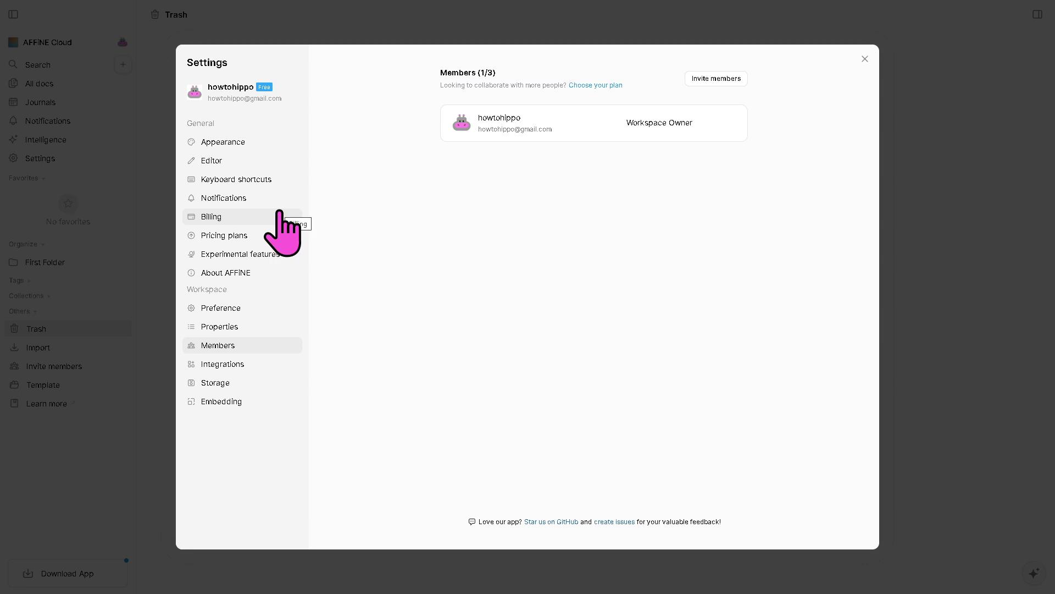
pyautogui.click(218, 161)
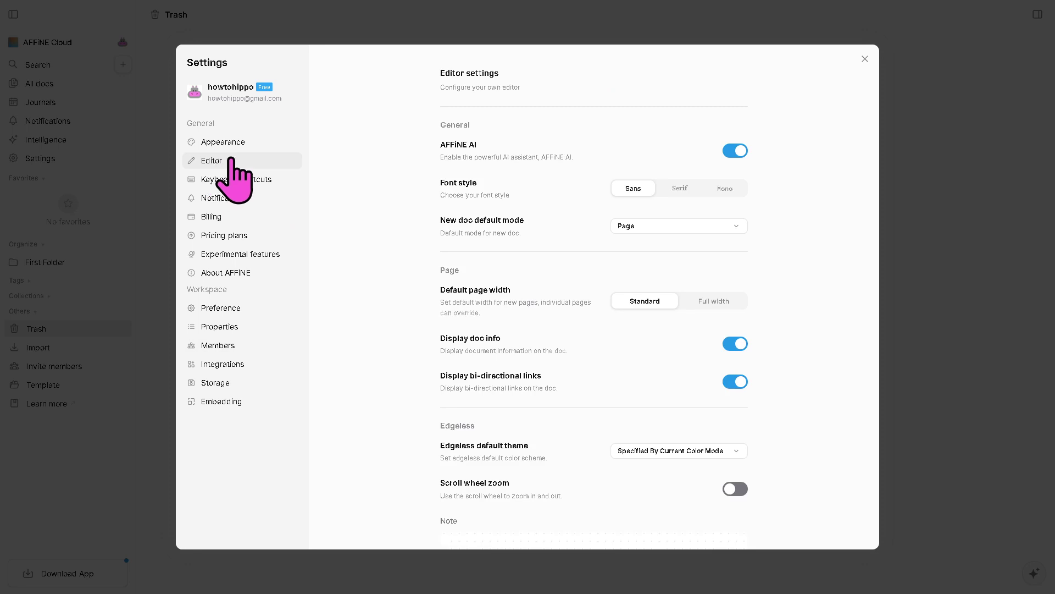
pyautogui.click(247, 144)
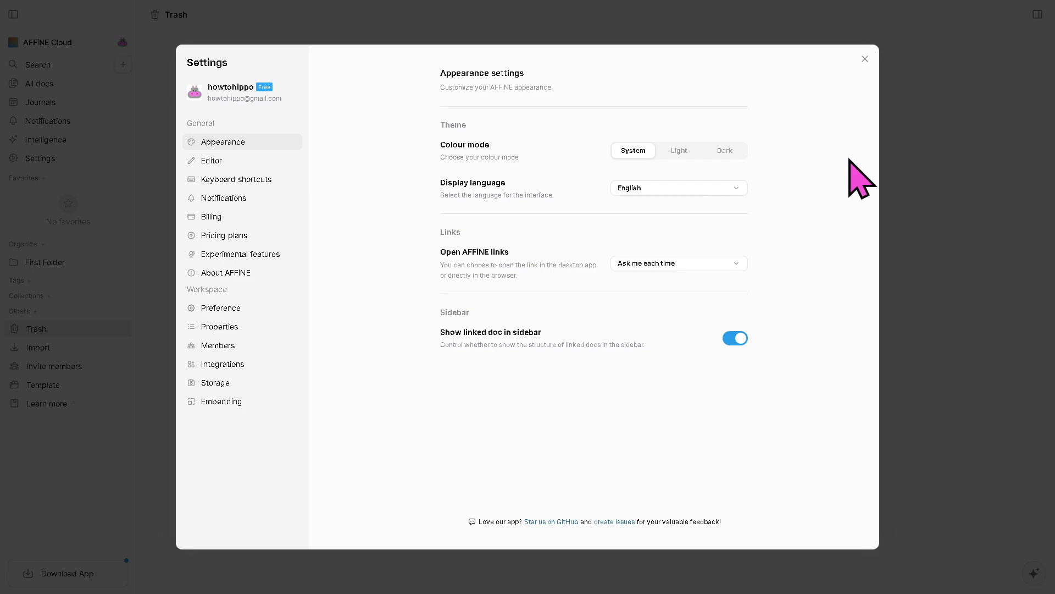
pyautogui.click(725, 150)
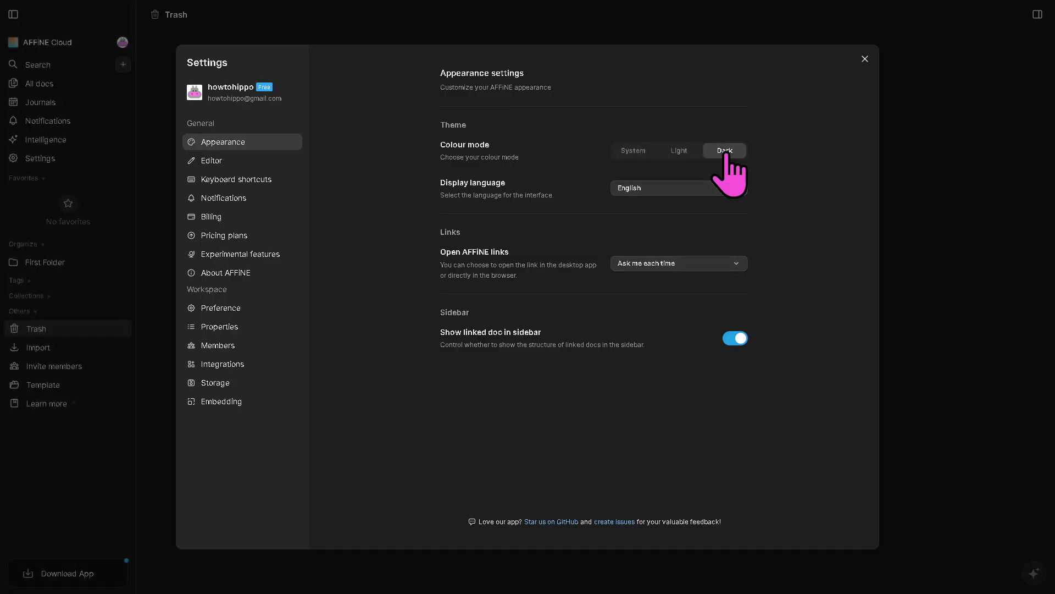
# Close Settings and open the Template popover, which lists no templates yet.
pyautogui.click(865, 59)
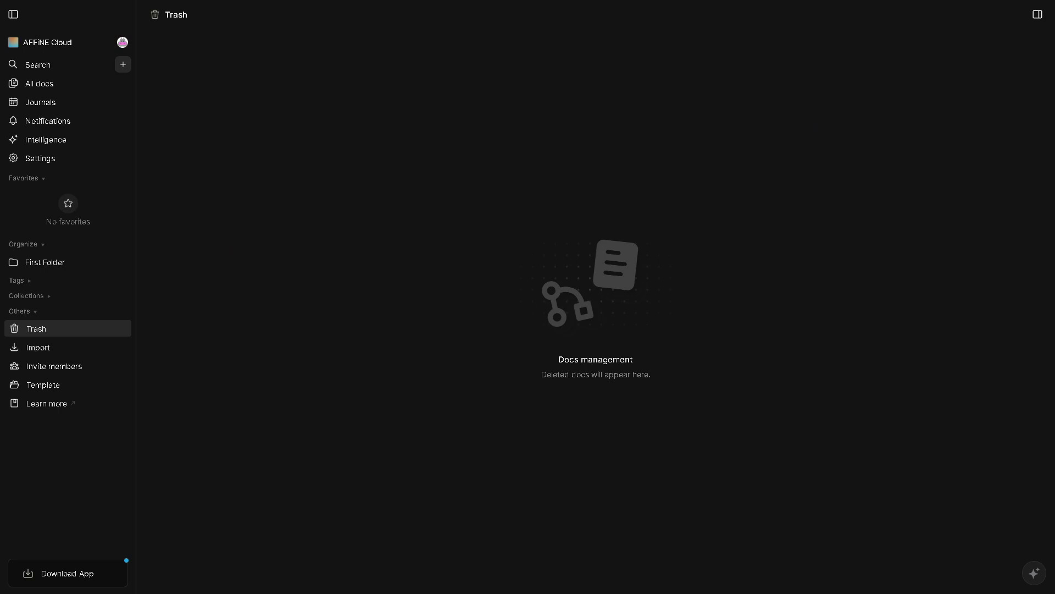
pyautogui.click(58, 384)
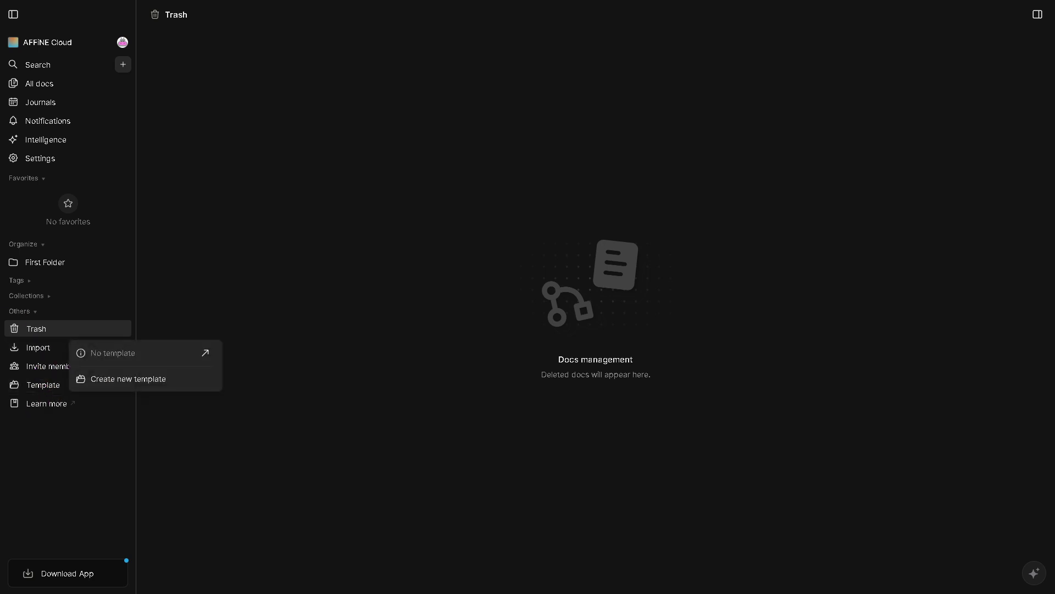
pyautogui.click(156, 357)
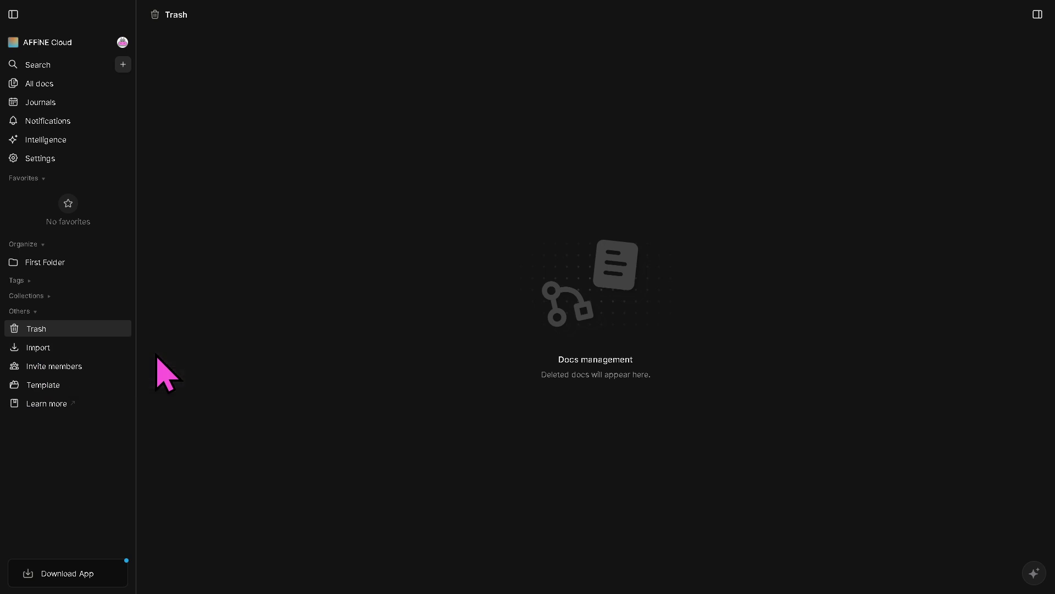
pyautogui.click(59, 386)
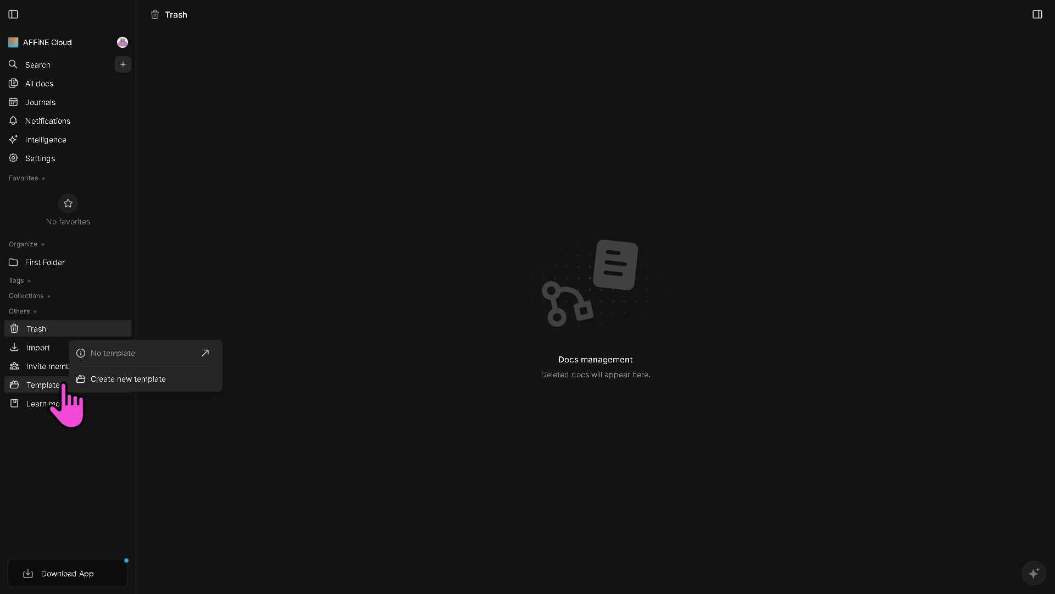
# Create a new template doc titled 'AFFiNE Pro Review & Demo | Is It Right for You?'.
pyautogui.click(134, 380)
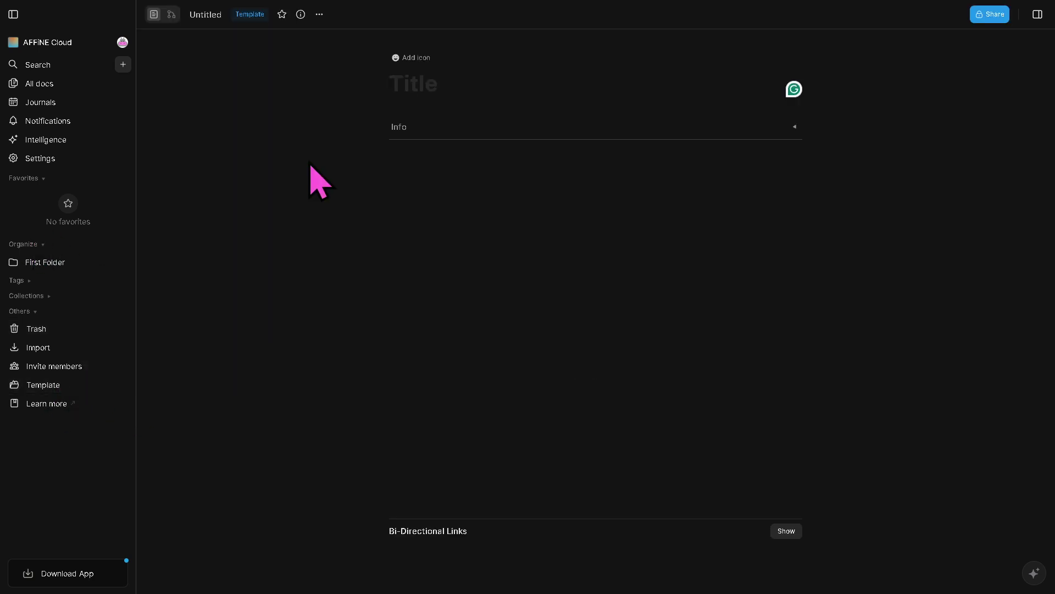
pyautogui.click(438, 84)
pyautogui.write('AFFiNE Pro Review & Demo | Is It Right for You?')
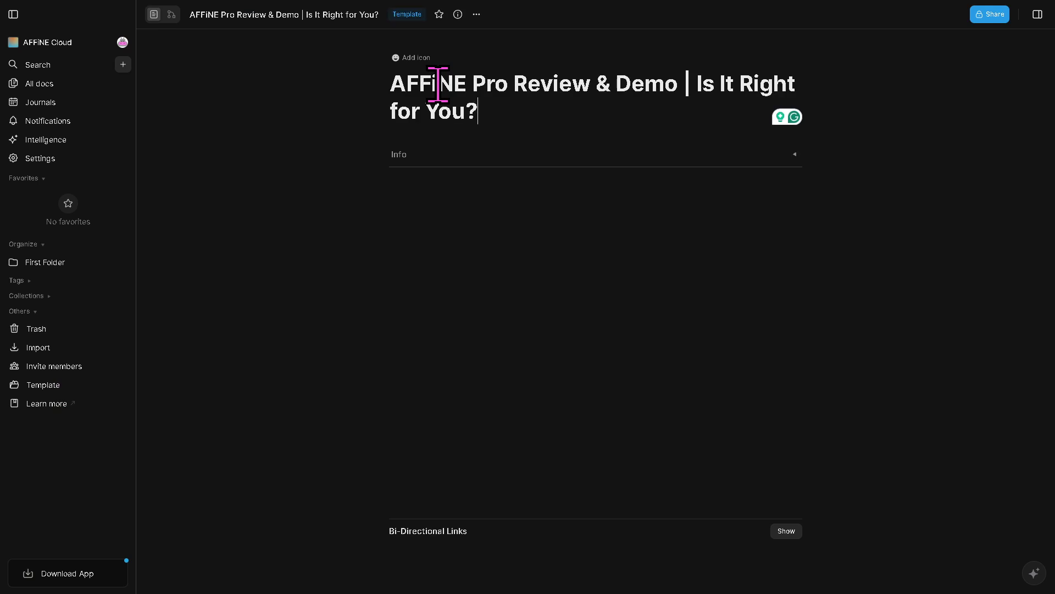
# Give the template a sunglasses emoji icon and place the cursor in its first paragraph.
pyautogui.click(400, 58)
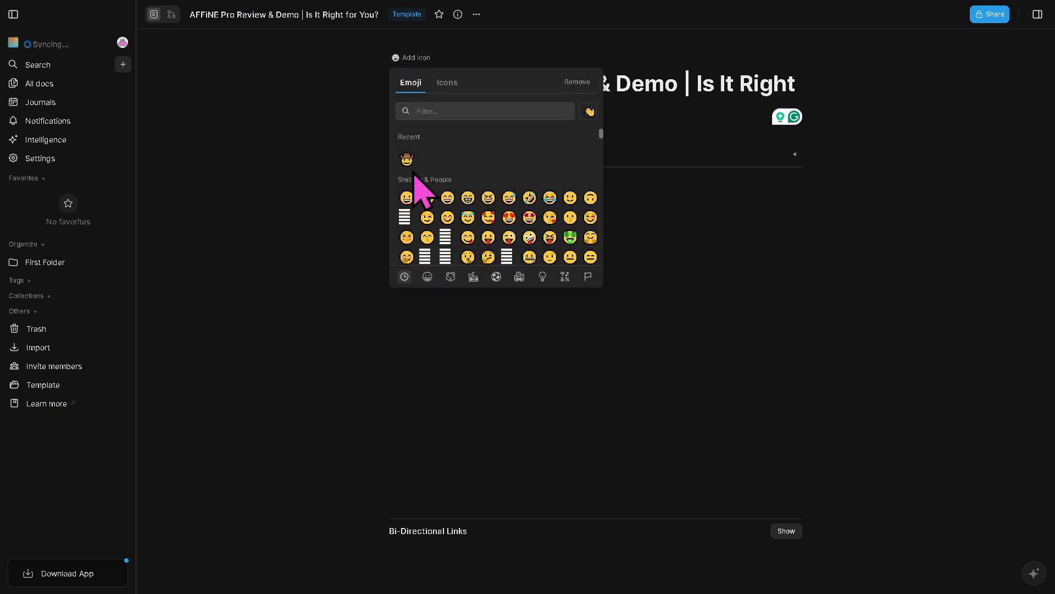
pyautogui.scroll(-2, 542, 259)
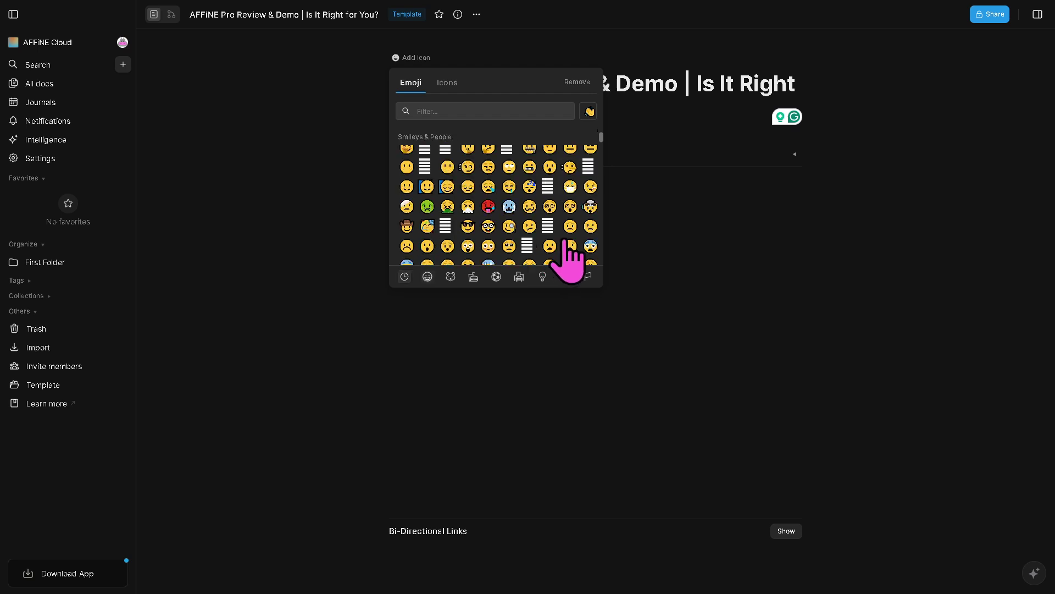
pyautogui.click(472, 227)
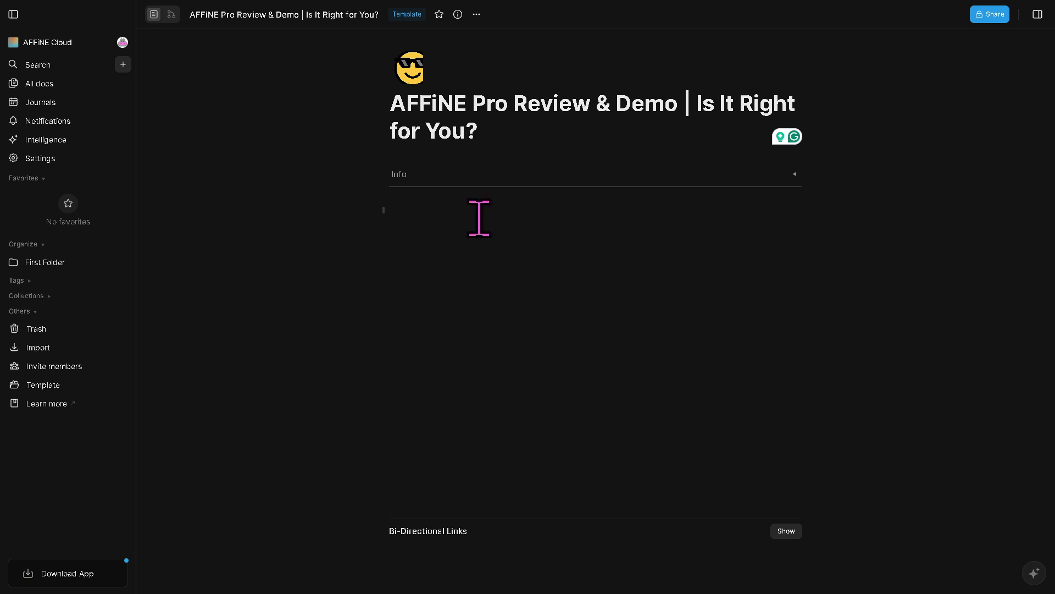
pyautogui.click(537, 214)
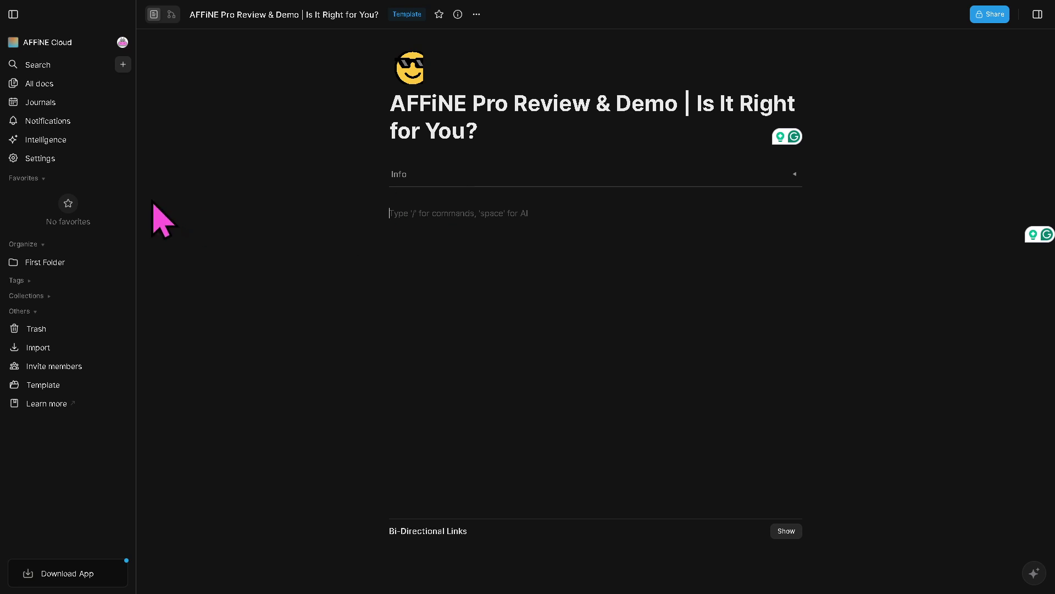
# Ask AFFiNE AI the doc's pasted review title and get its answer describing AFFiNE Pro.
pyautogui.click(51, 140)
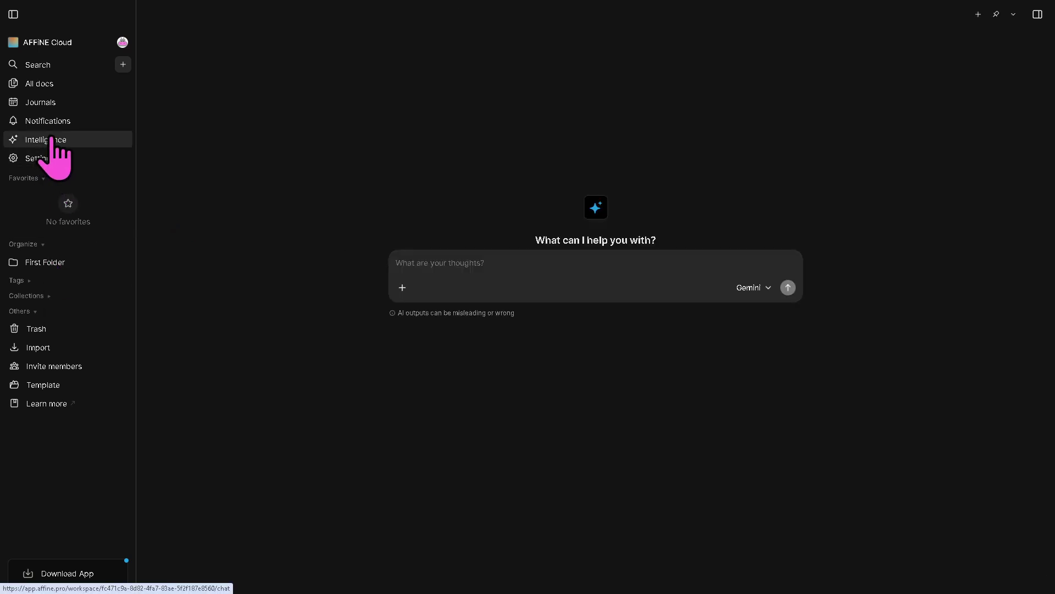
pyautogui.click(466, 259)
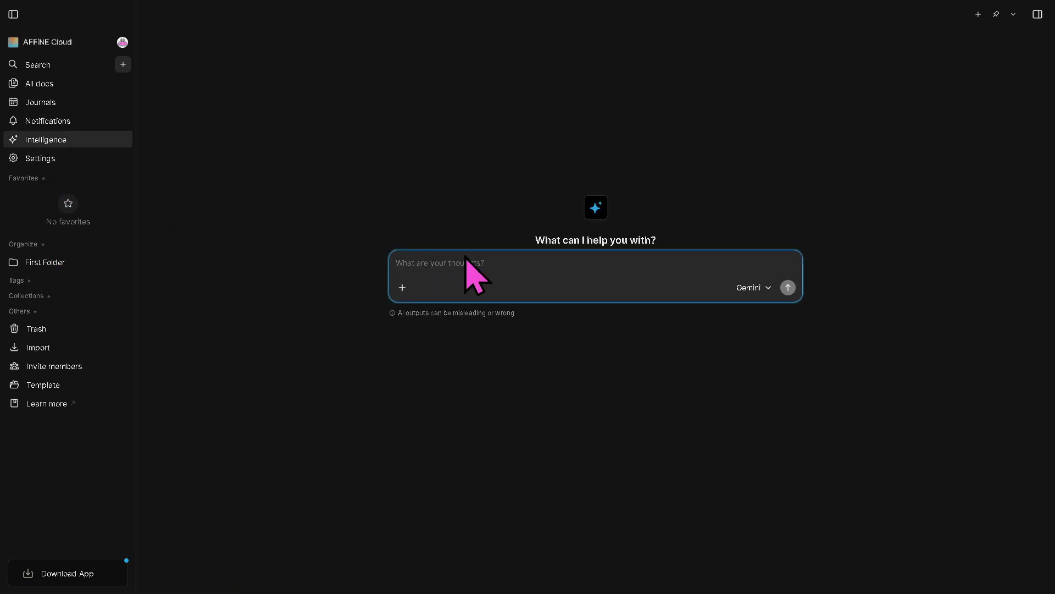
pyautogui.write('AFFiNE Pro Review & Demo | Is It Right for You?')
pyautogui.press('Return')
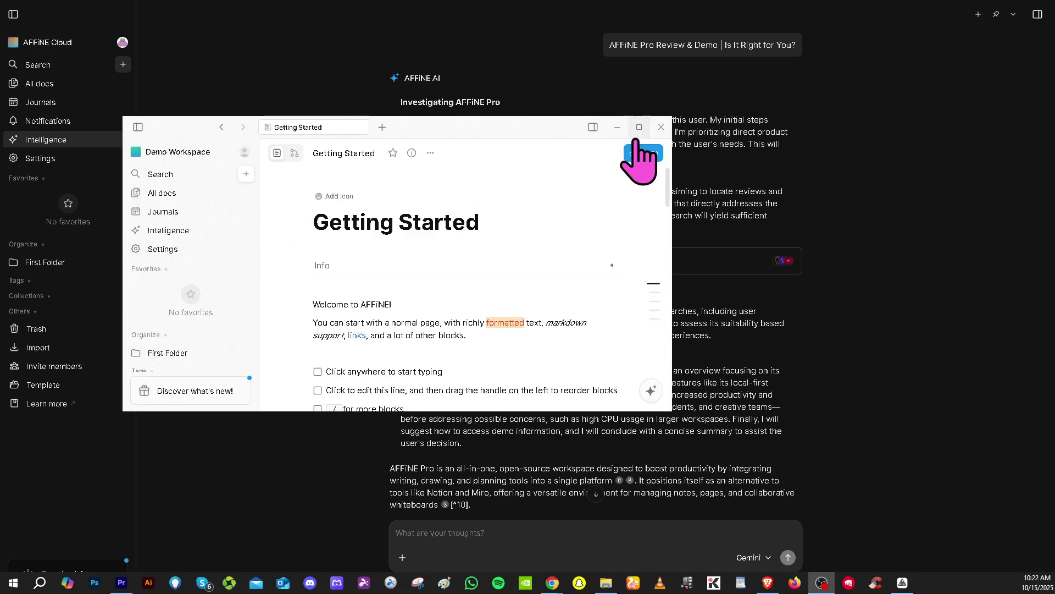
# Maximize AFFiNE Desktop, open the AI side panel on Getting Started, then switch to the AI chat page.
pyautogui.click(639, 127)
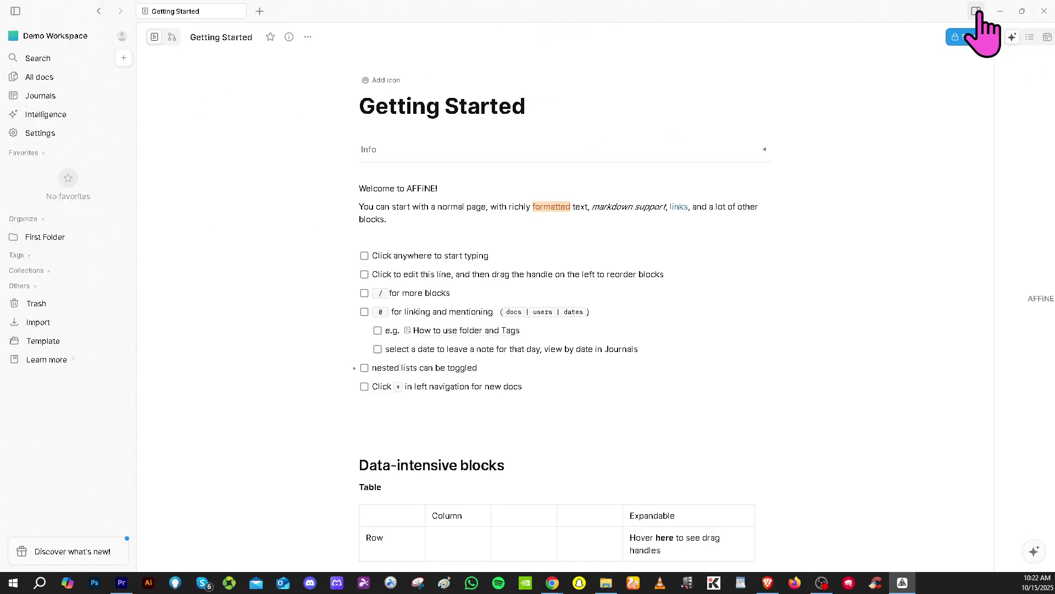
pyautogui.click(977, 11)
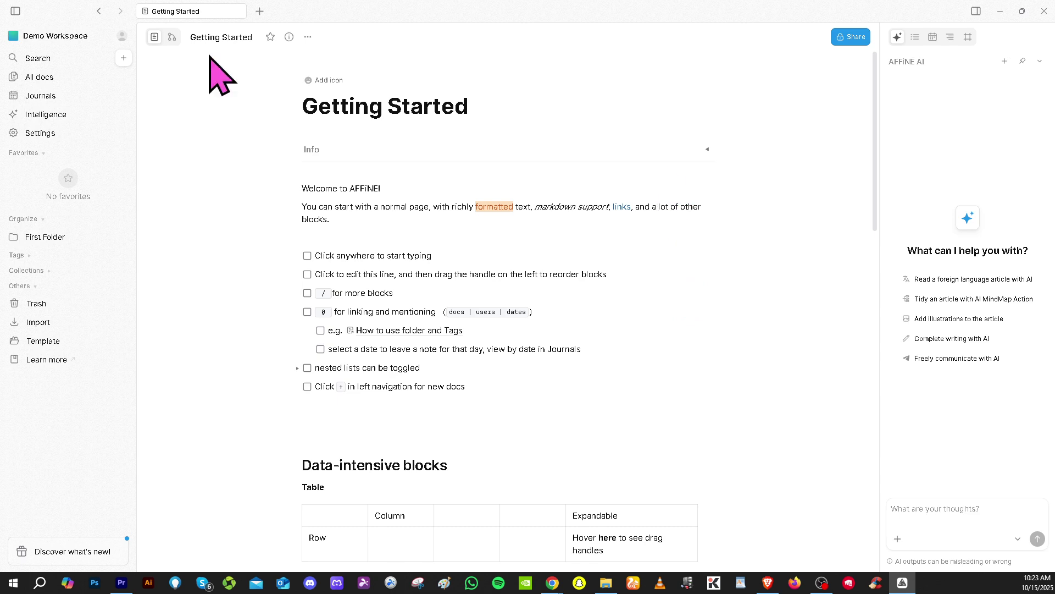
pyautogui.scroll(-3, 307, 224)
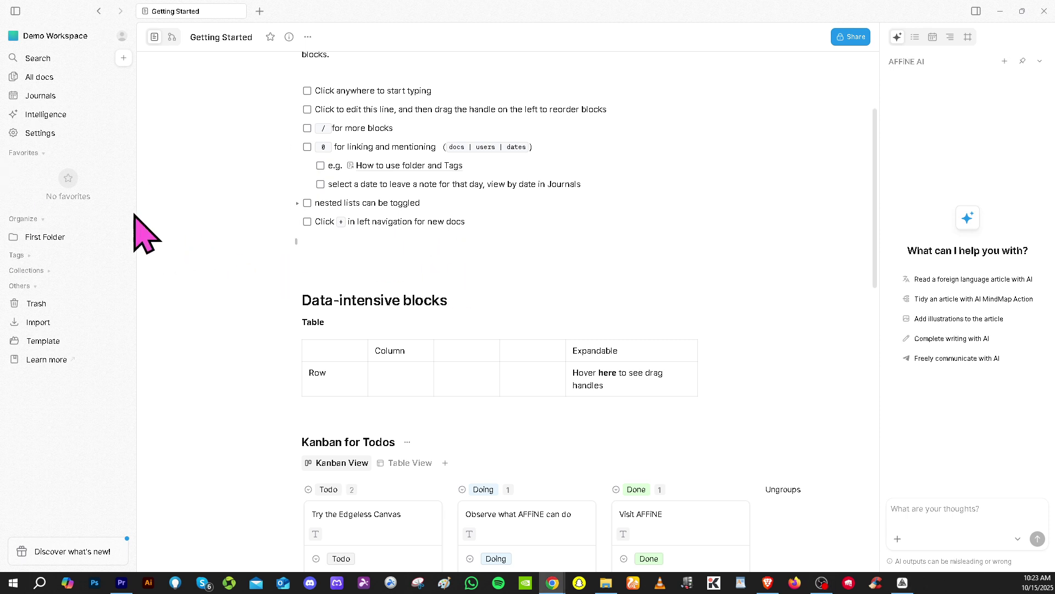
pyautogui.click(48, 115)
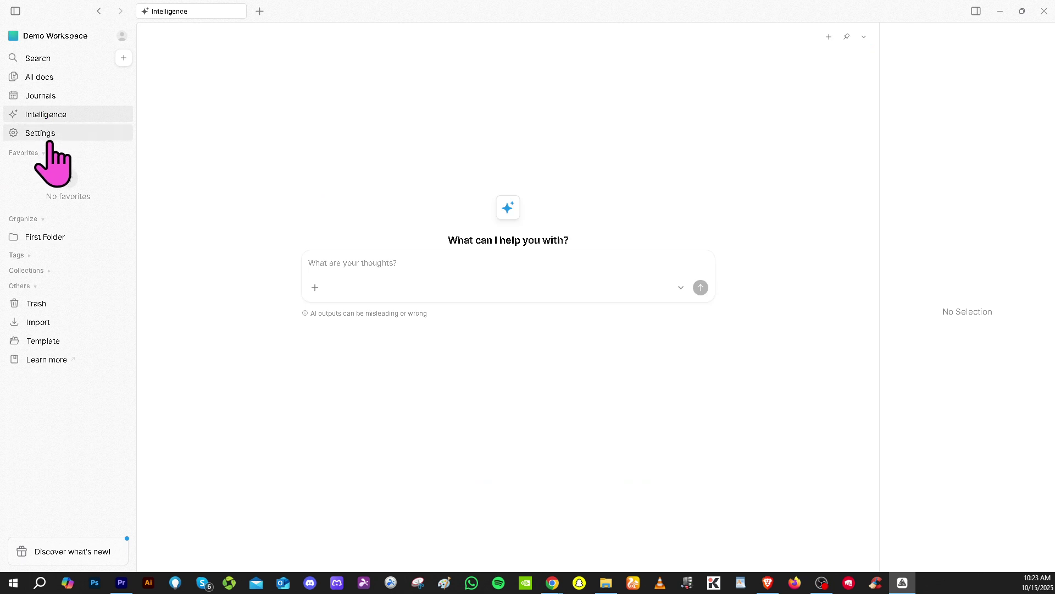
pyautogui.click(47, 344)
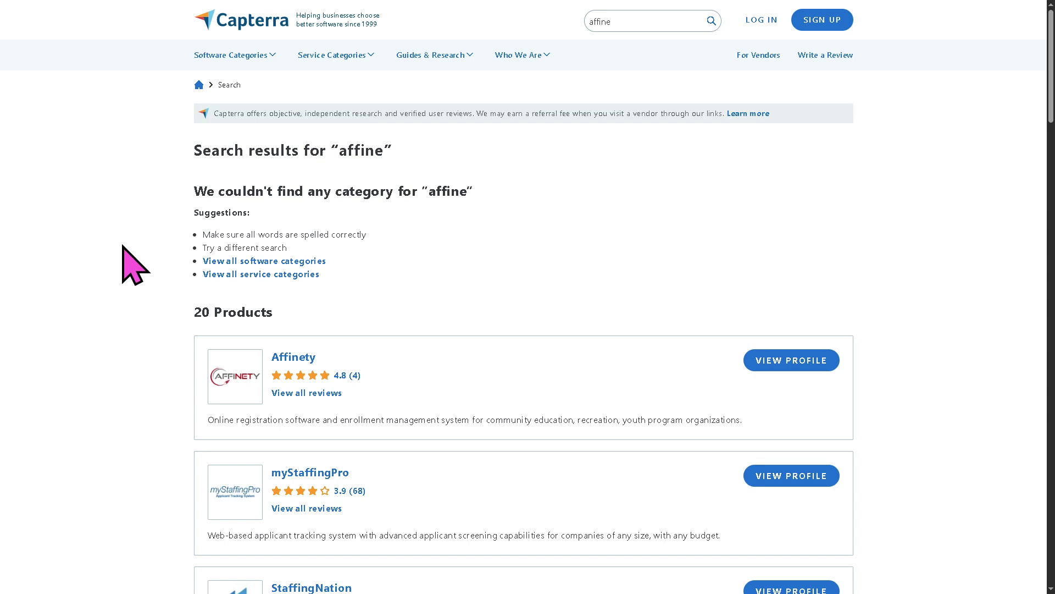
pyautogui.scroll(-4, 370, 311)
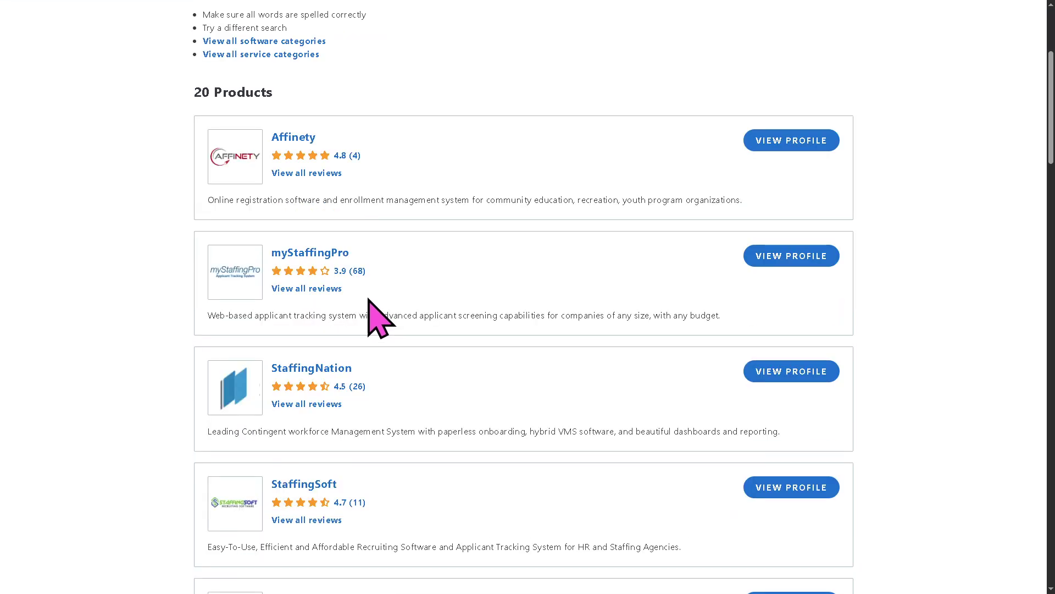
pyautogui.scroll(-3, 369, 300)
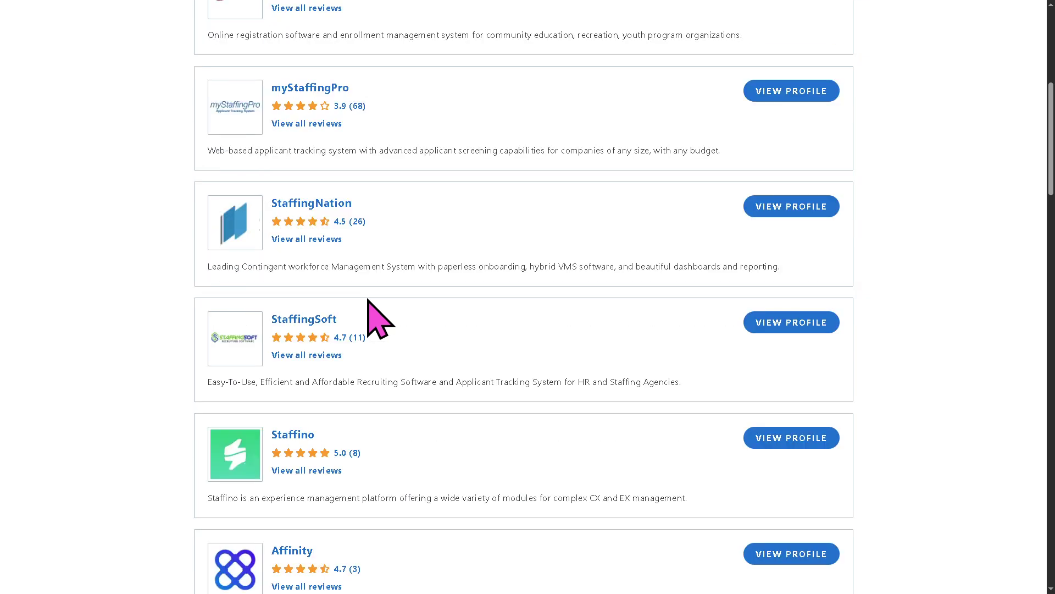
pyautogui.scroll(-2, 368, 300)
pyautogui.scroll(-1, 369, 300)
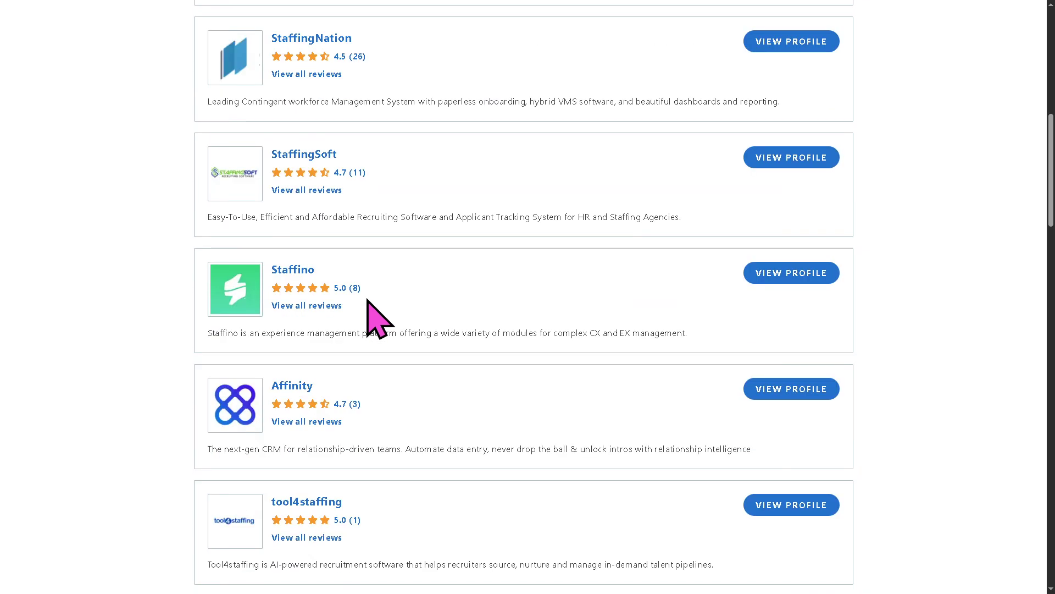
pyautogui.scroll(-2, 366, 308)
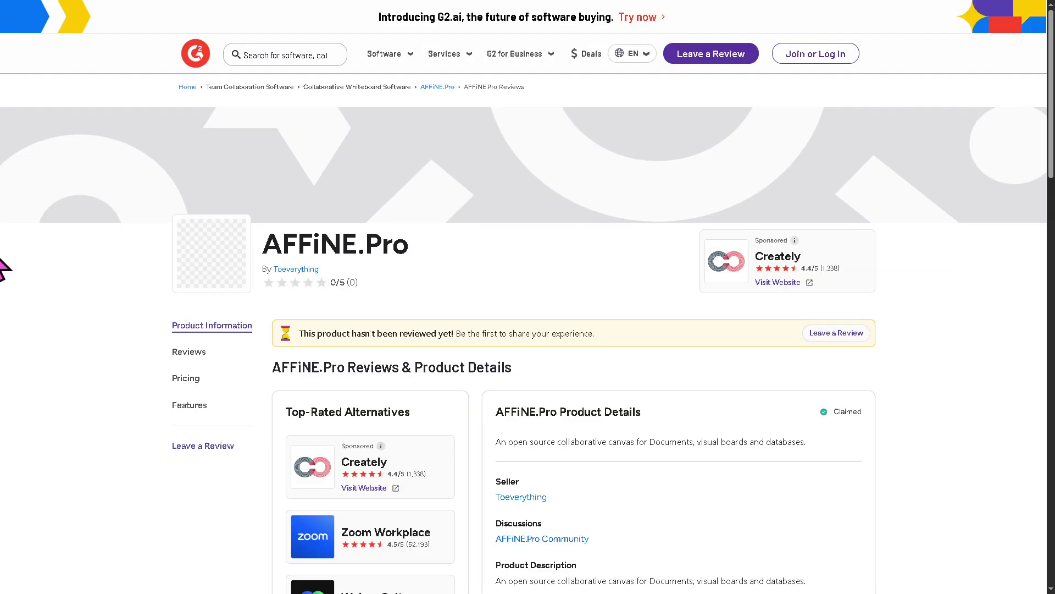
# Scroll through G2's AFFiNE.Pro listing: details, media, 0 reviews and suggested alternatives like Zoom Workplace.
pyautogui.moveTo(295, 282)
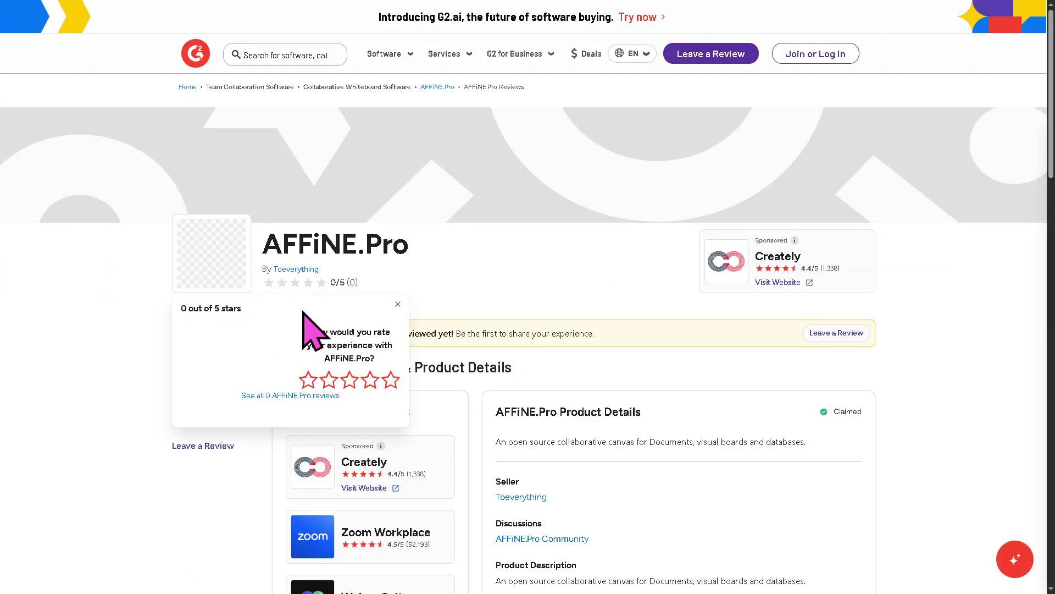
pyautogui.scroll(-2, 308, 330)
pyautogui.scroll(-3, 286, 327)
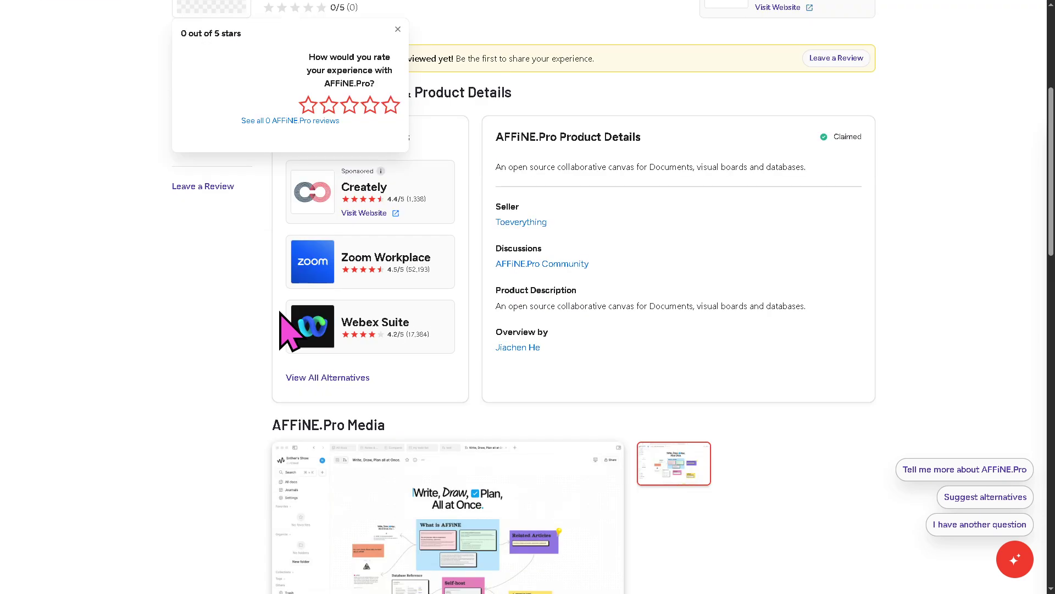
pyautogui.scroll(-1, 281, 313)
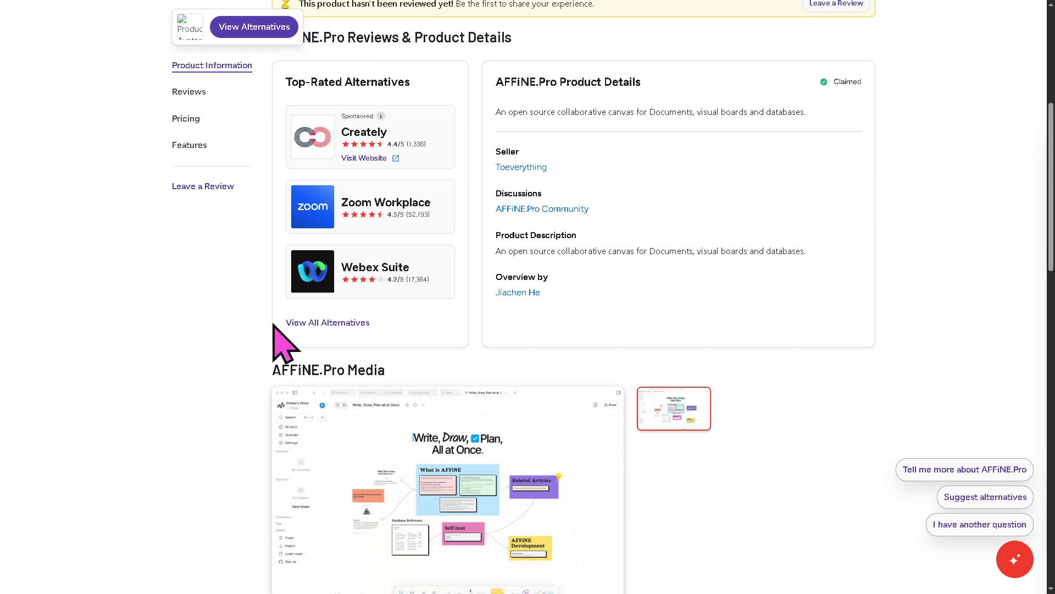
pyautogui.scroll(-5, 275, 330)
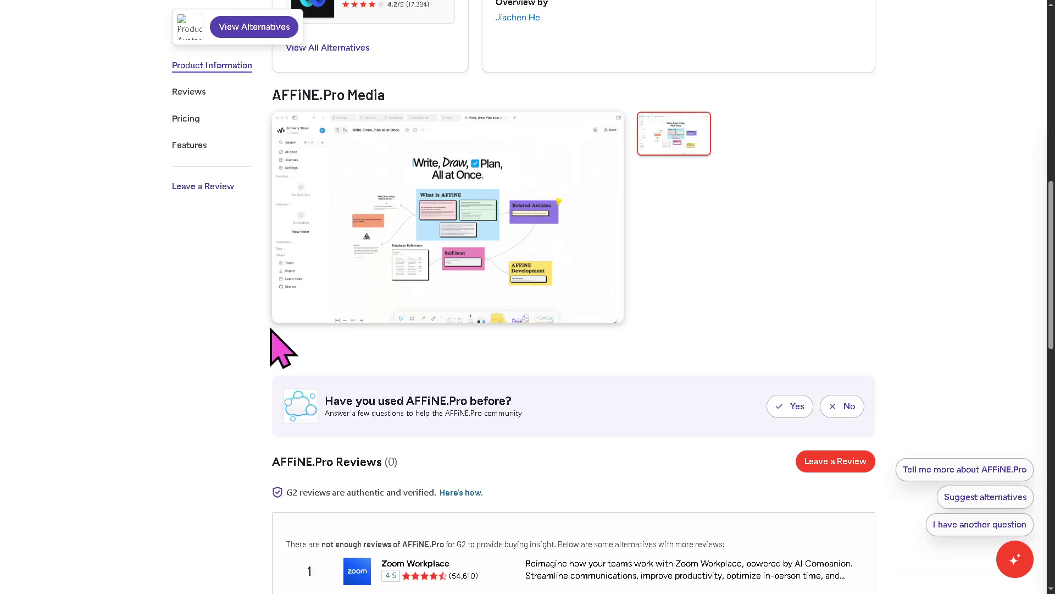
pyautogui.scroll(1, 270, 329)
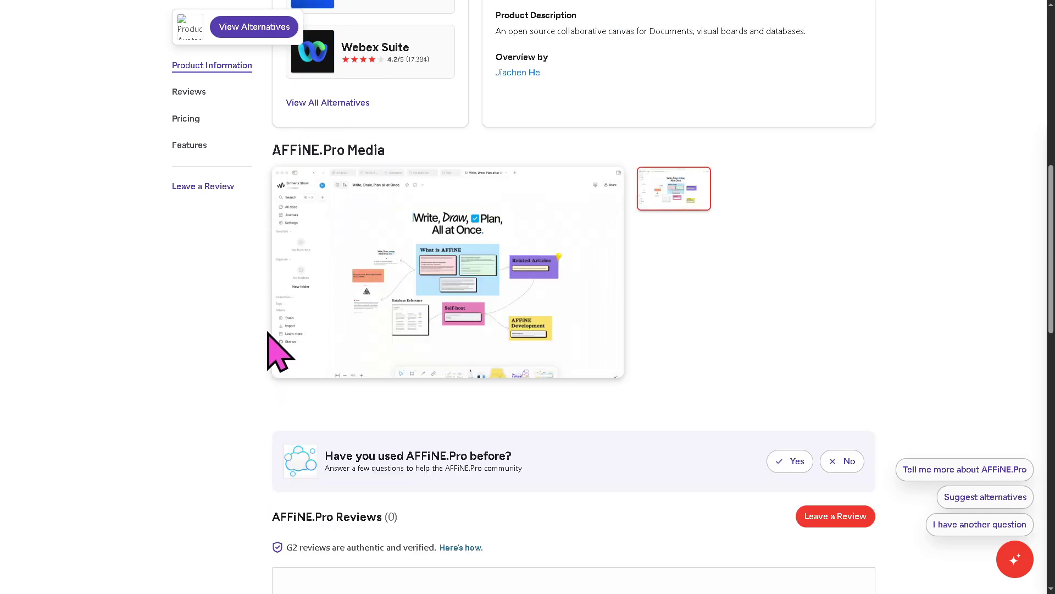
pyautogui.scroll(-1, 267, 332)
pyautogui.scroll(-8, 265, 334)
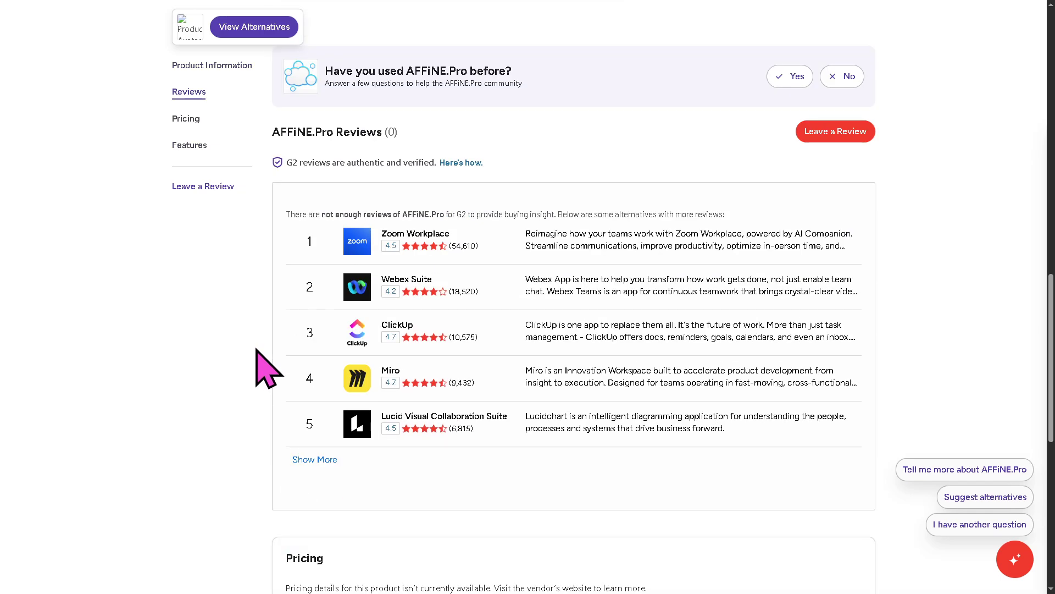